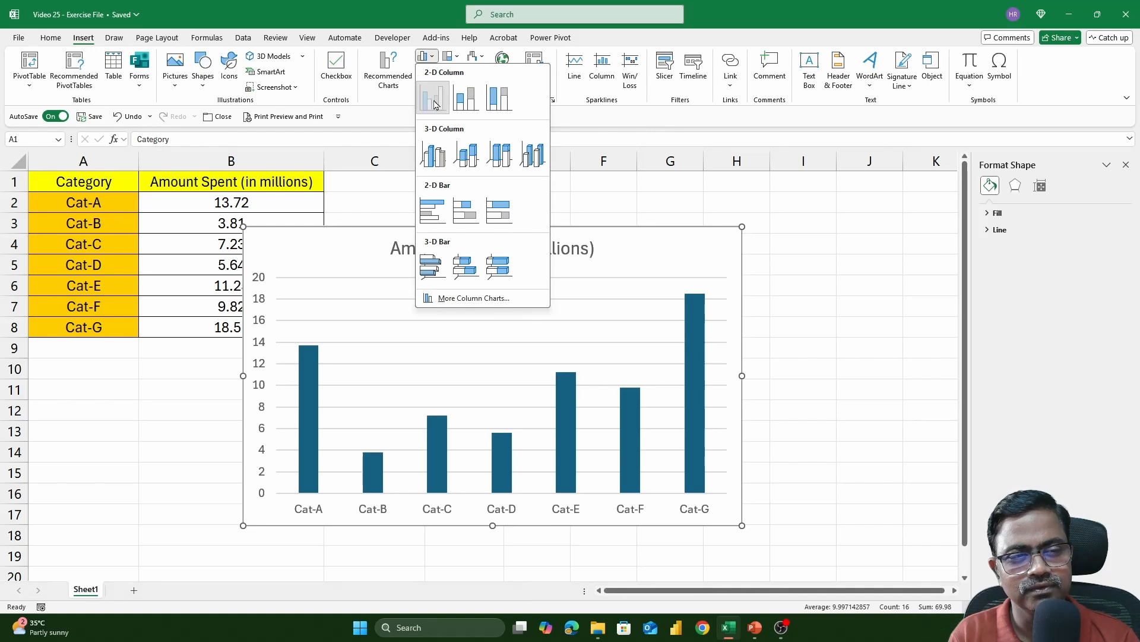
Insert a 2-D clustered column chart of the category amounts and place it beside the data table.
click(435, 104)
drag(602, 275, 789, 232)
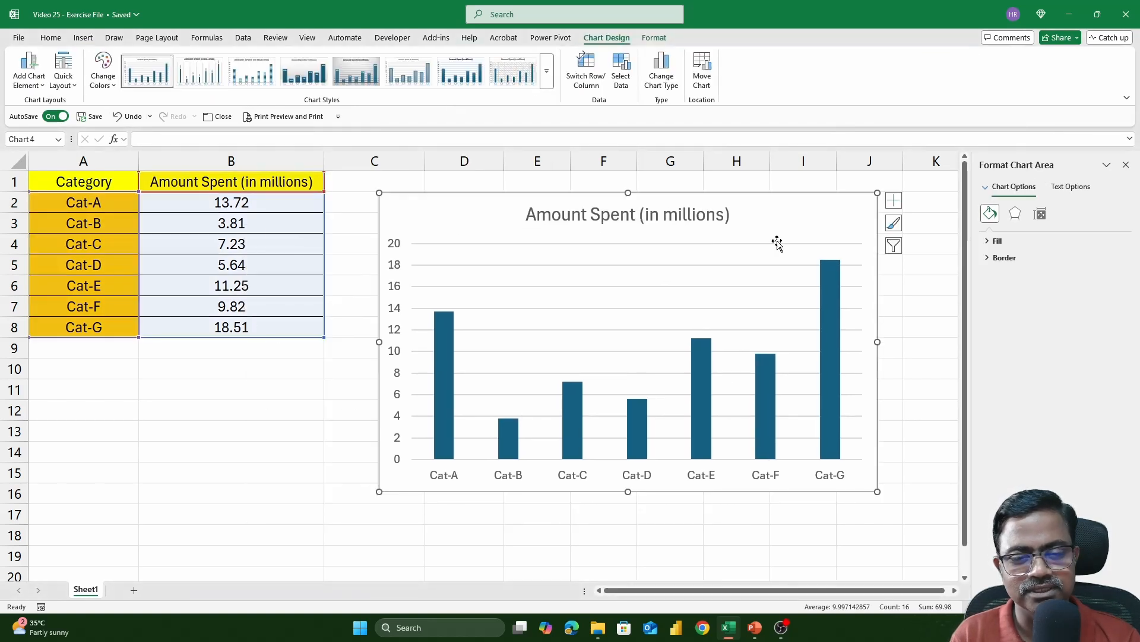
mouse_move(695, 406)
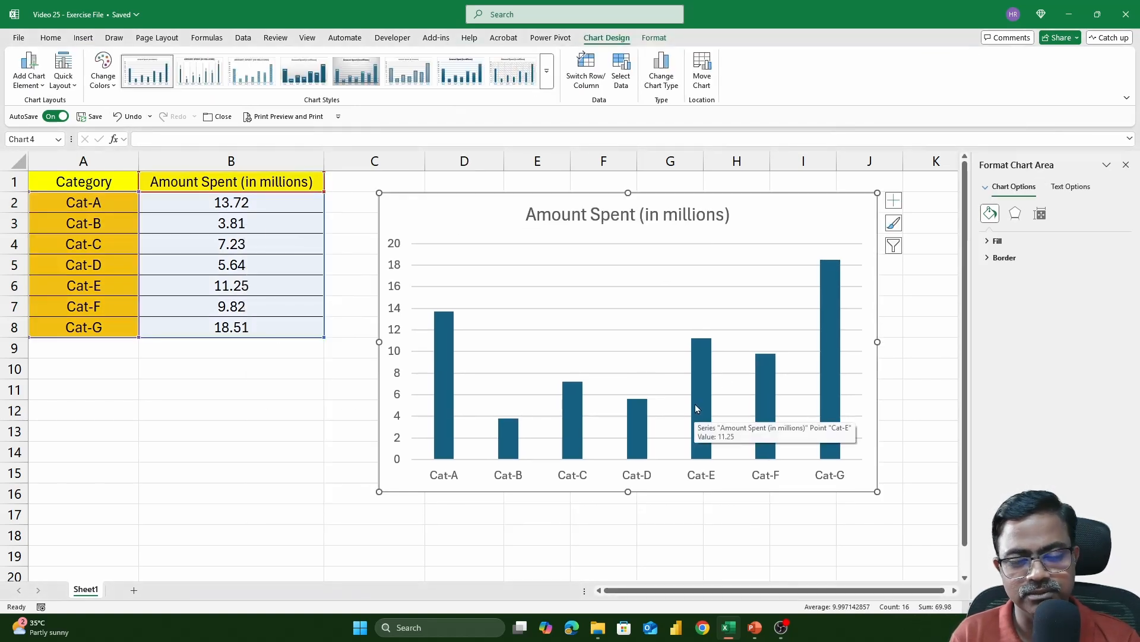
Fill only the Cat-G column, the tallest in the chart, with green.
click(840, 322)
click(840, 321)
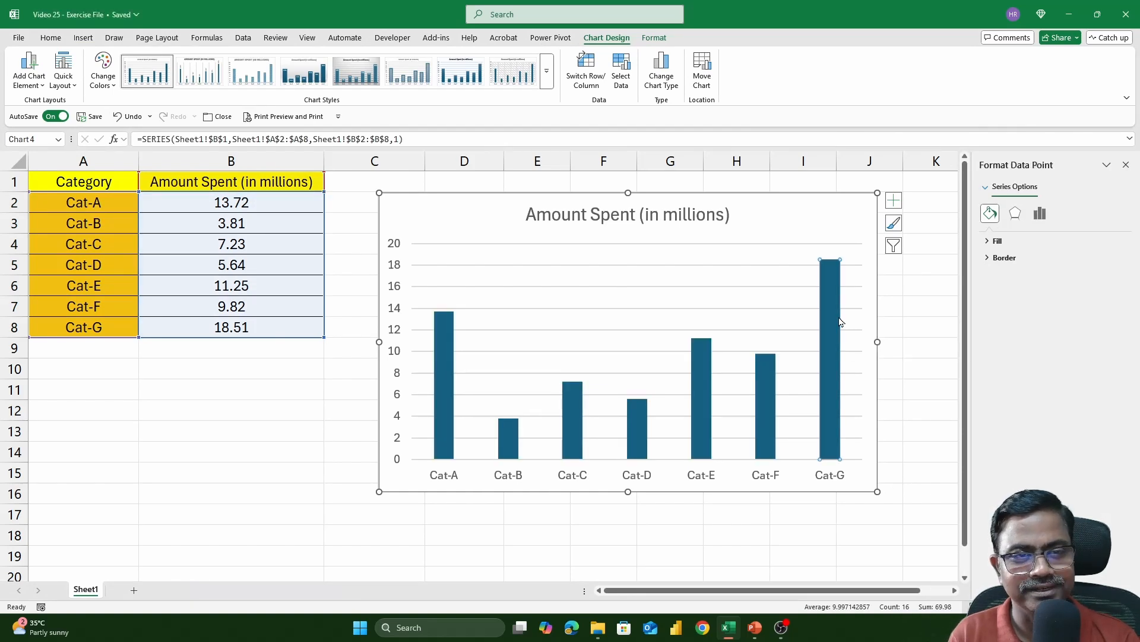
click(505, 440)
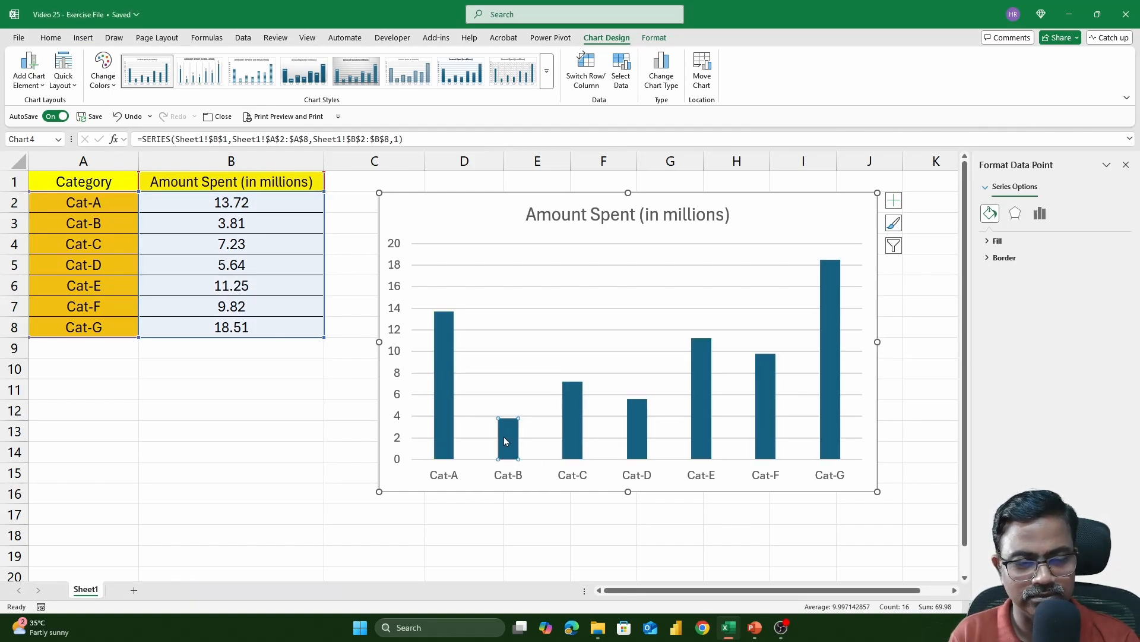
click(836, 296)
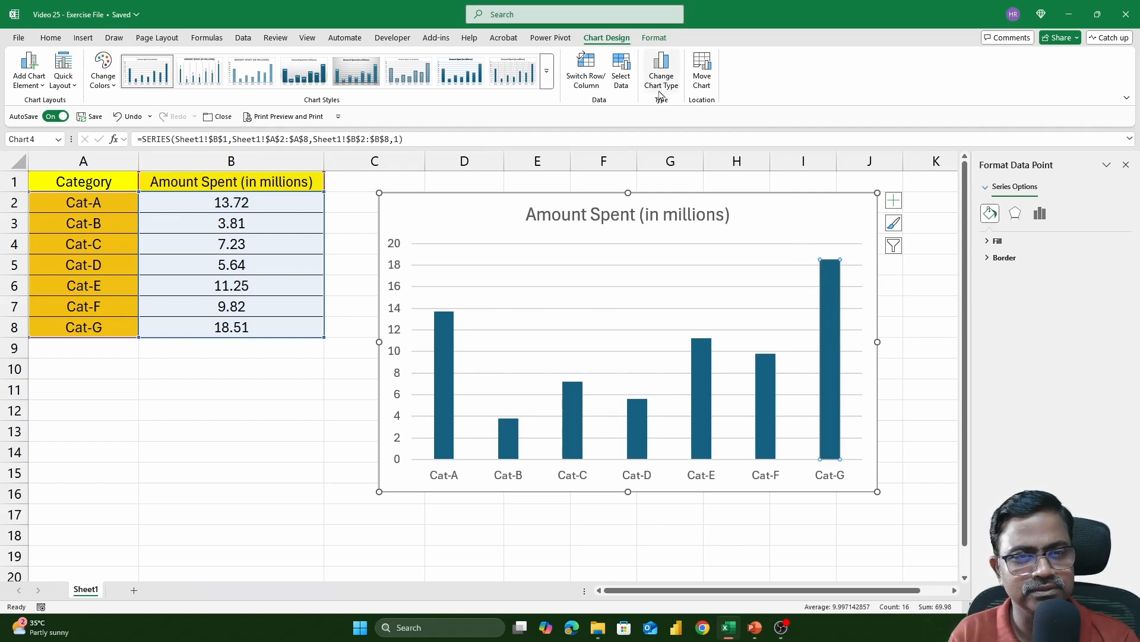
click(653, 38)
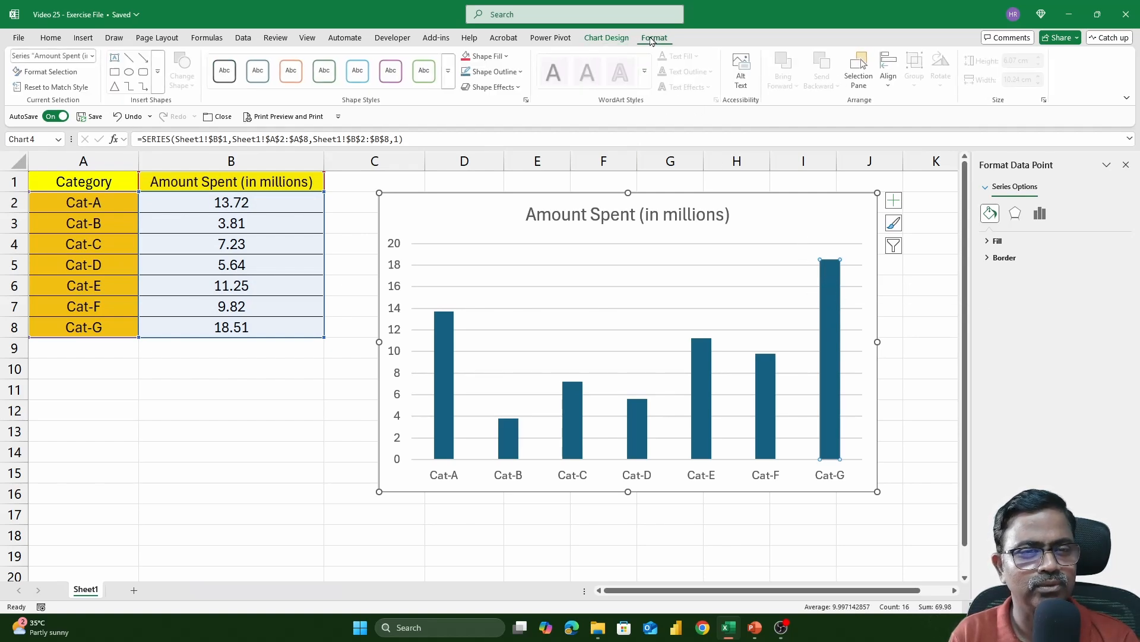
click(487, 56)
click(553, 255)
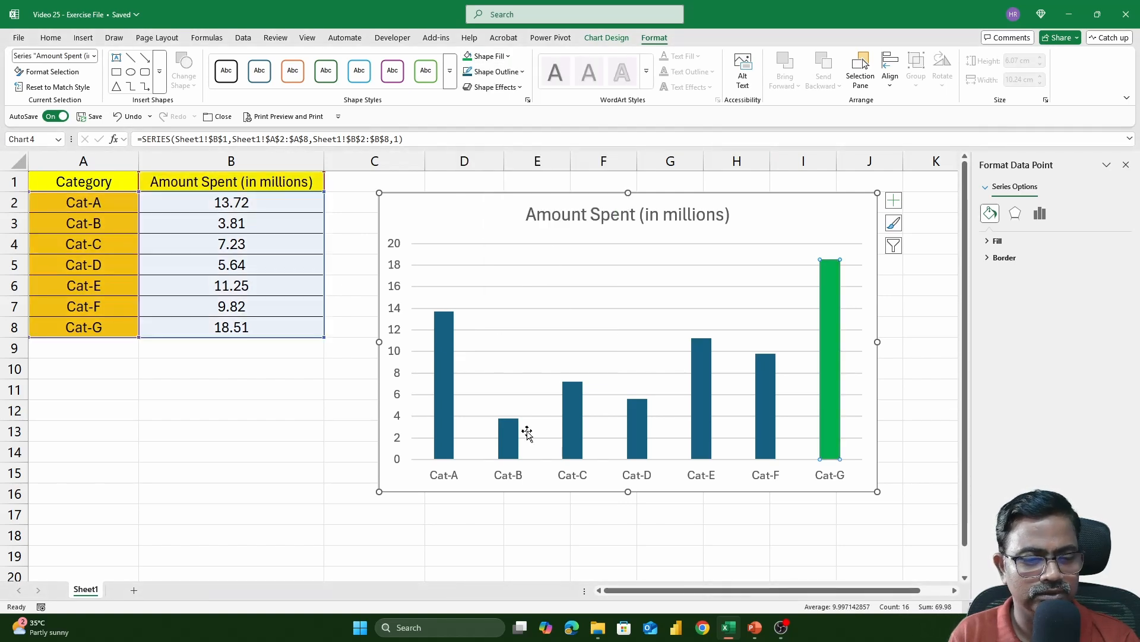
Fill only the Cat-B column, the shortest in the chart, with red.
click(519, 438)
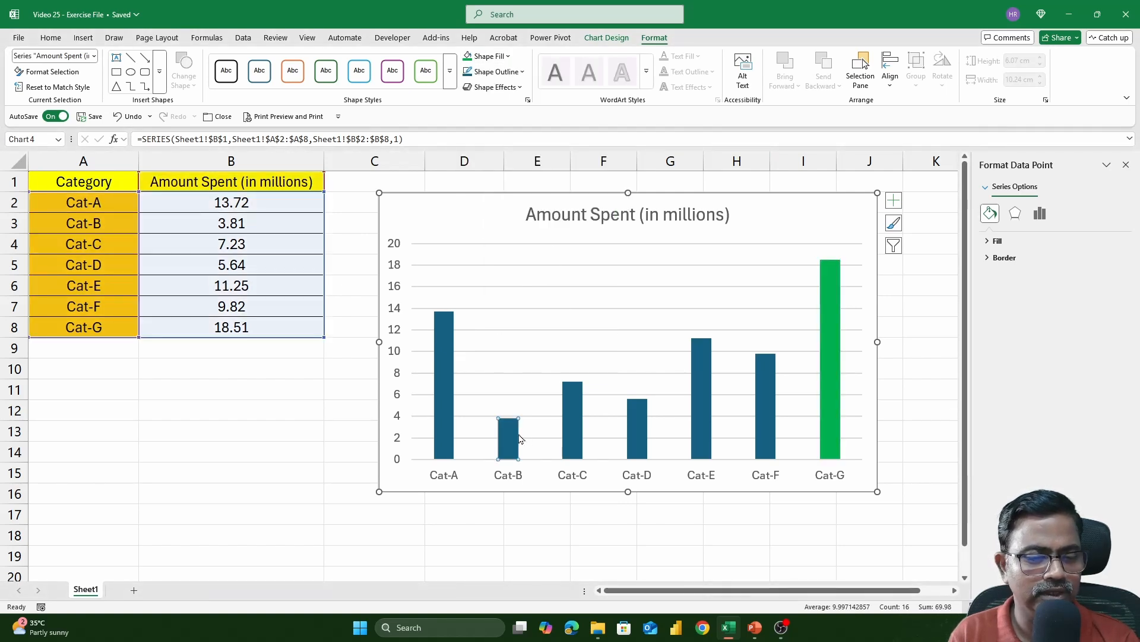
click(506, 56)
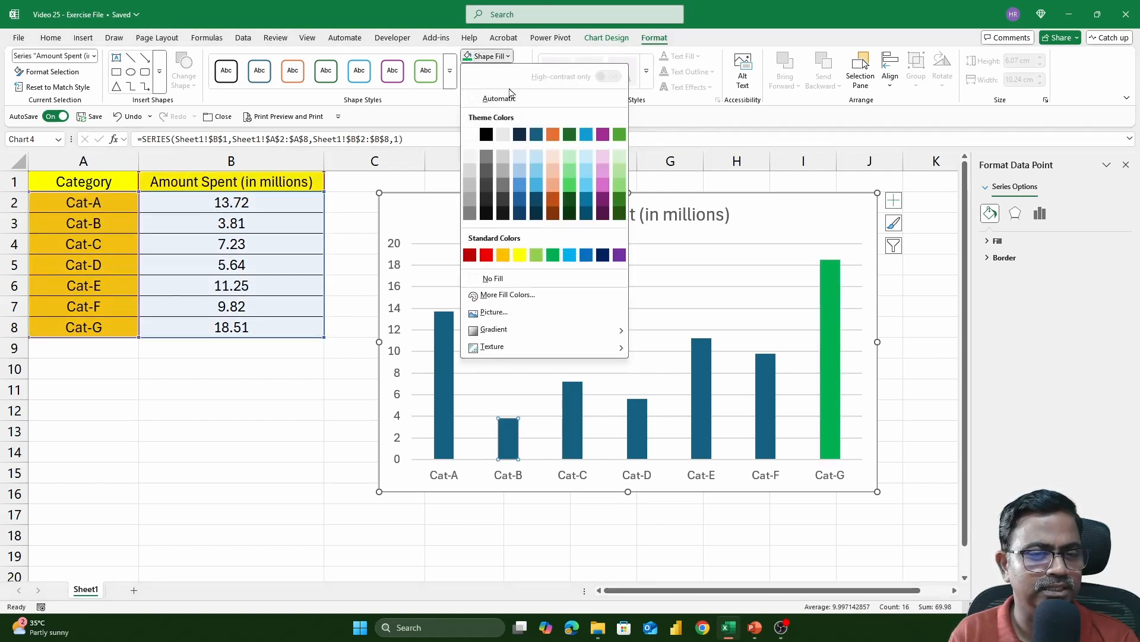
click(487, 255)
click(305, 372)
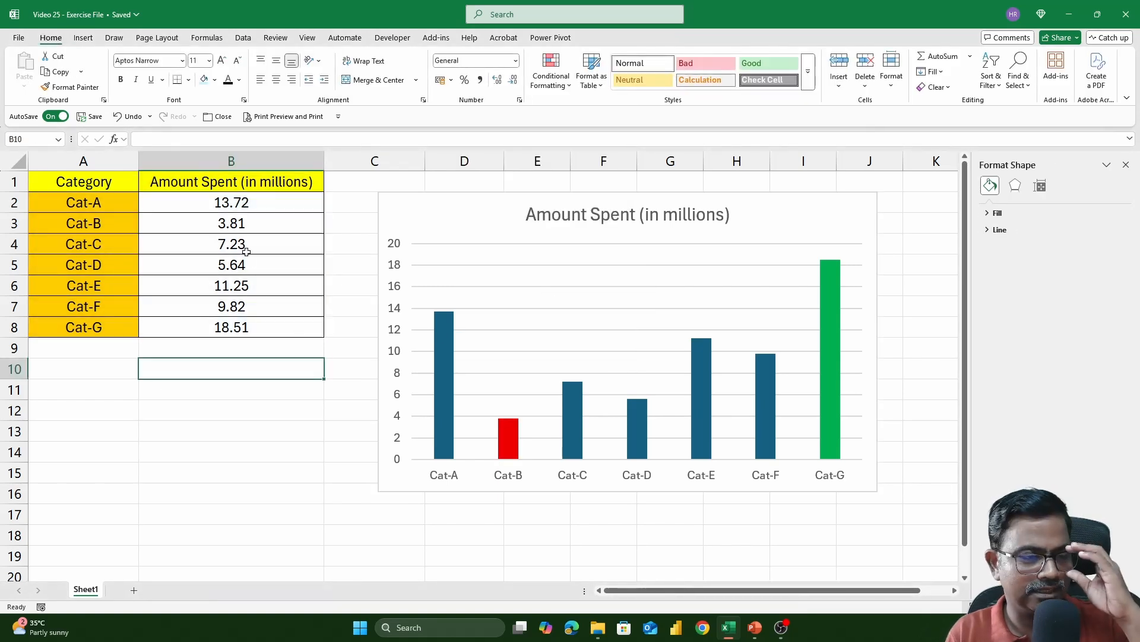
click(264, 240)
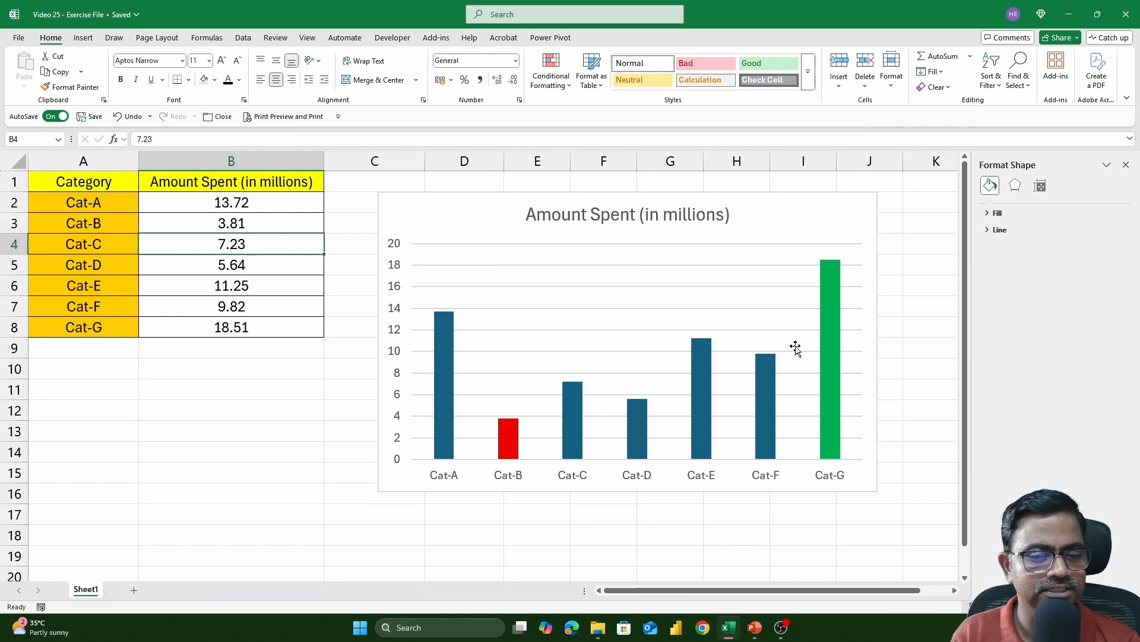
mouse_move(696, 419)
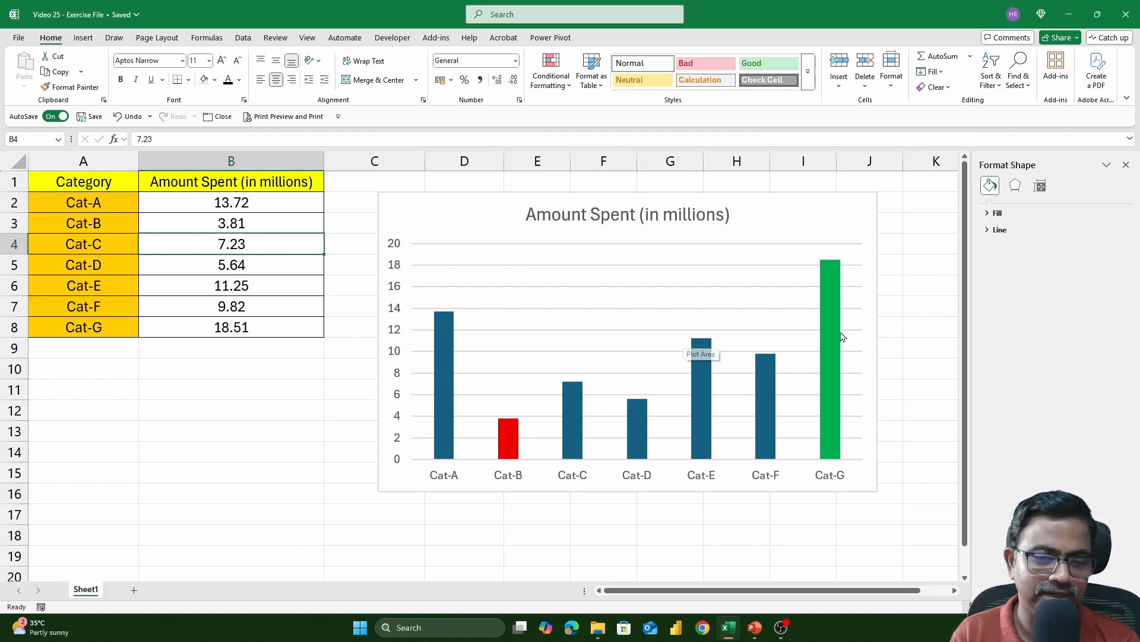
mouse_move(843, 408)
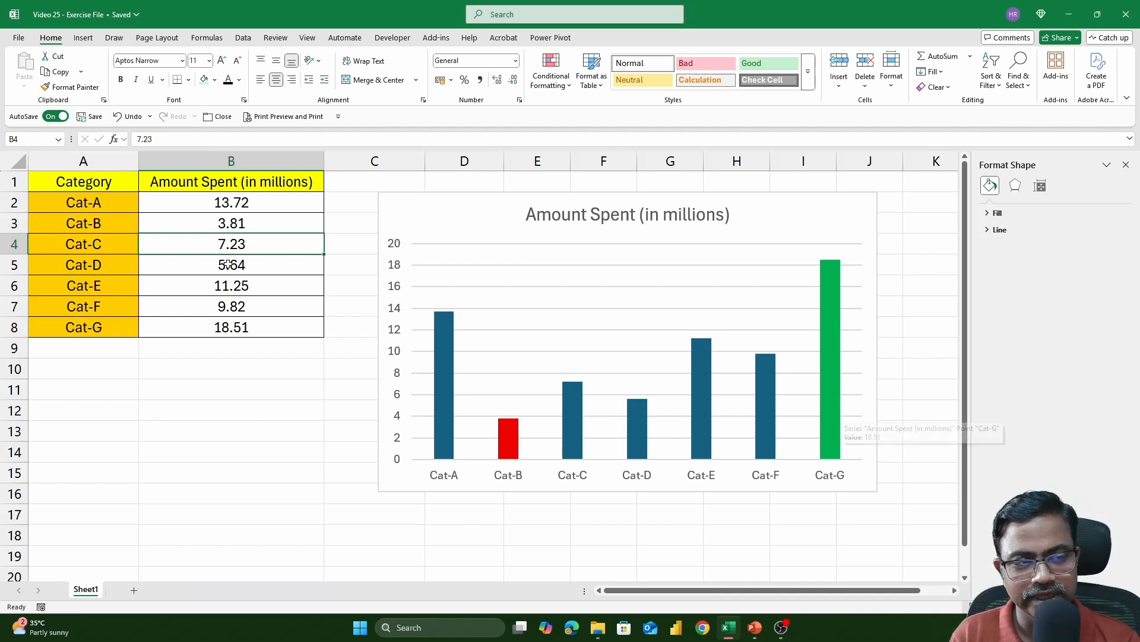
drag(98, 187, 258, 327)
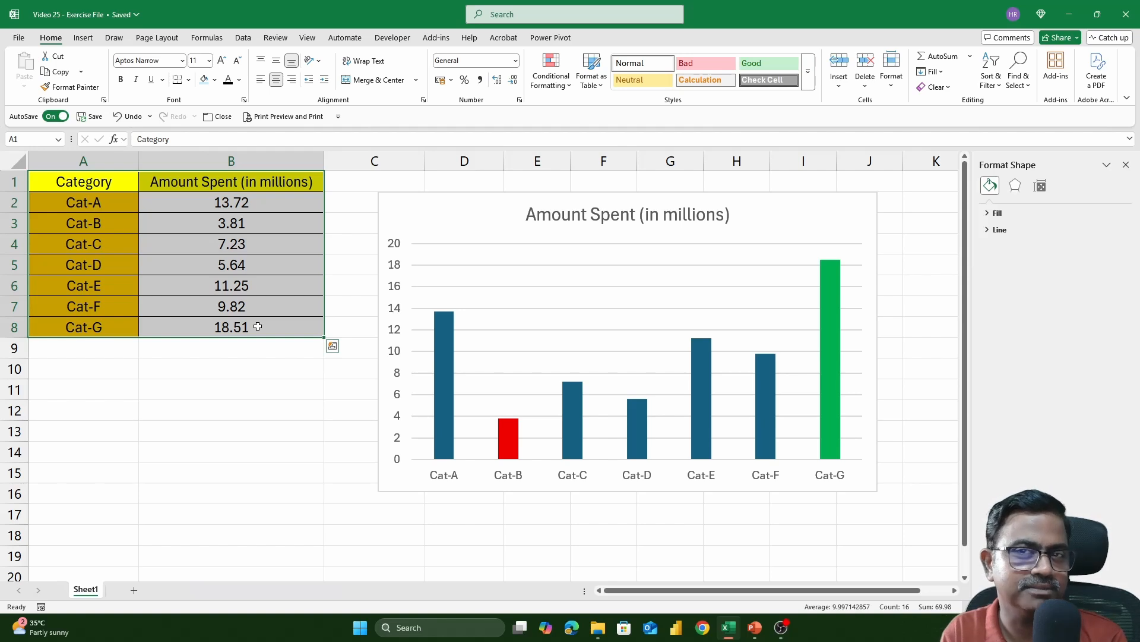
Set the amount spent for Cat-E in B6 to 21.25.
click(254, 280)
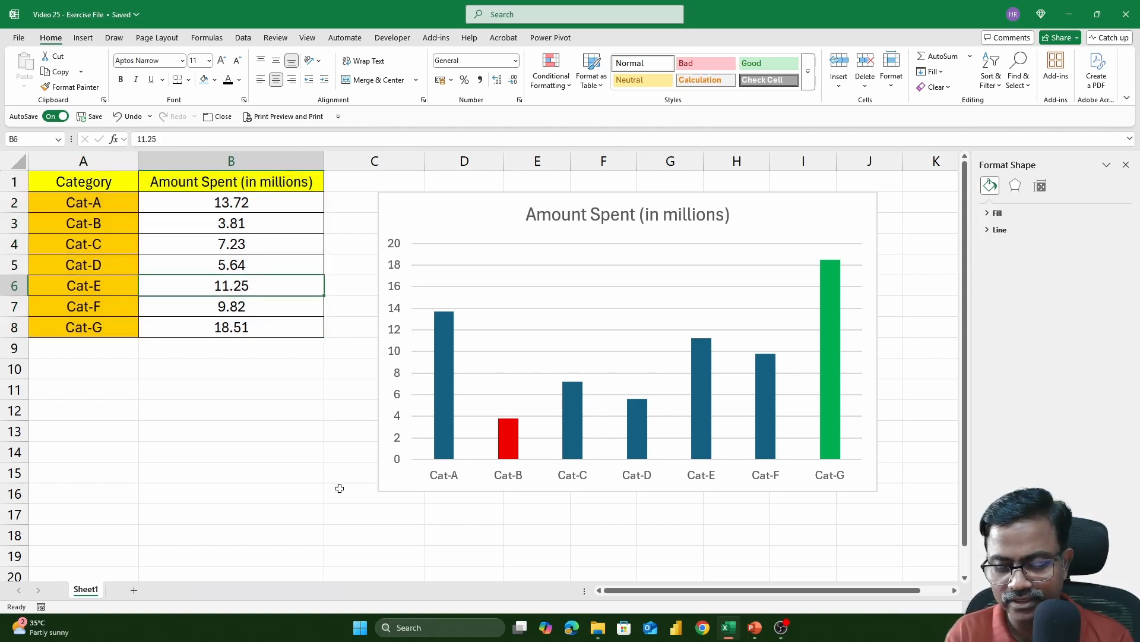
text(21.25)
key(Return)
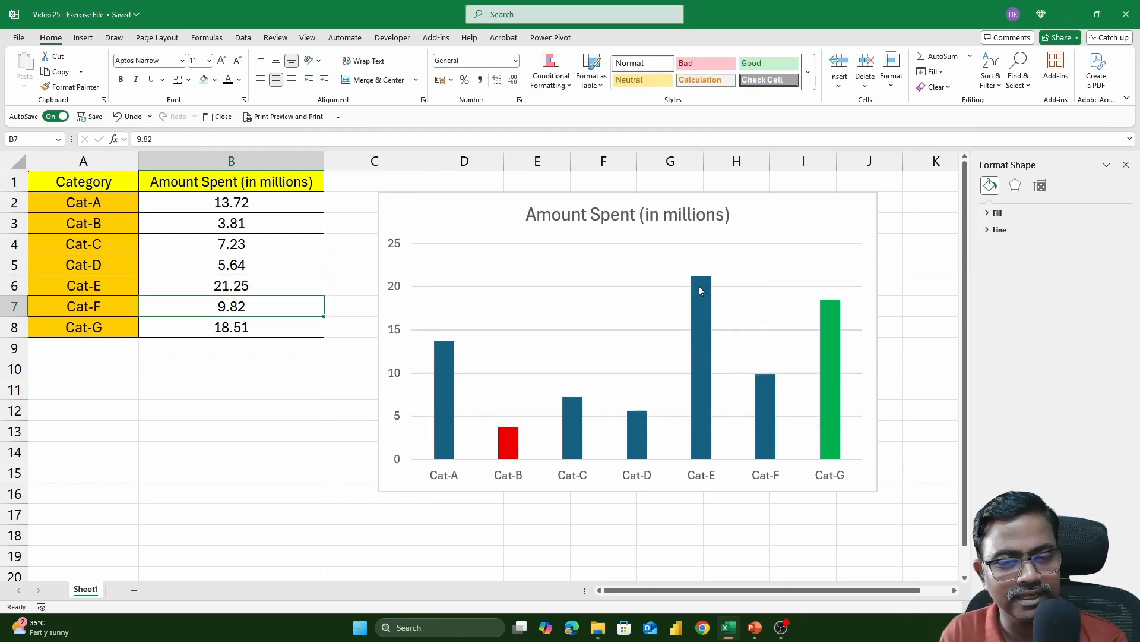
mouse_move(712, 323)
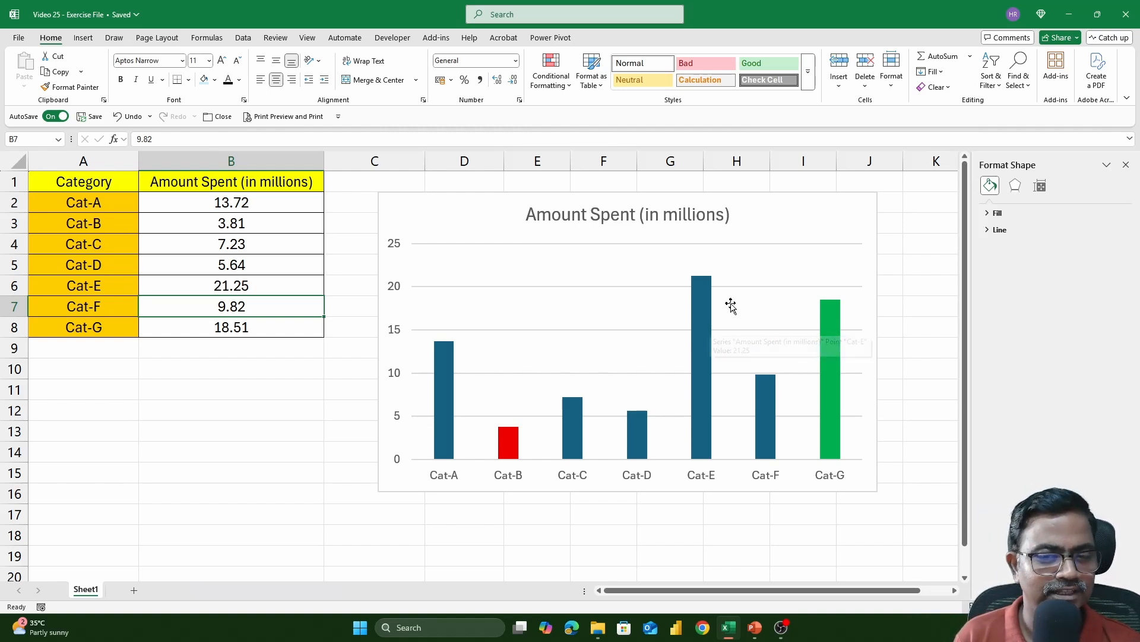
Delete the manually coloured column chart from the sheet.
click(814, 229)
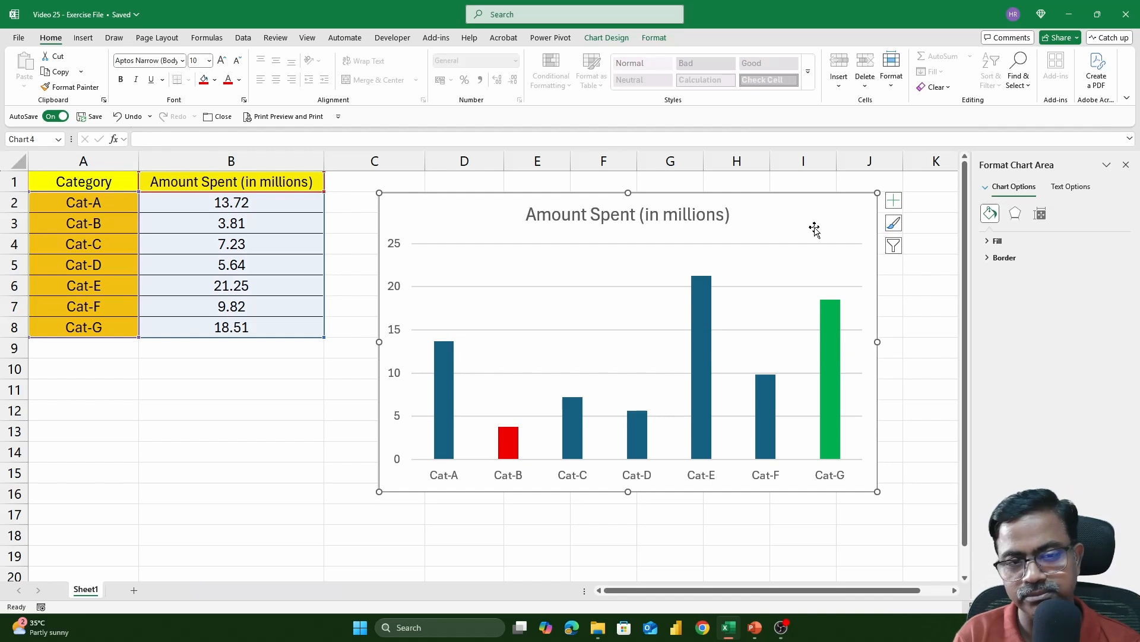
key(Delete)
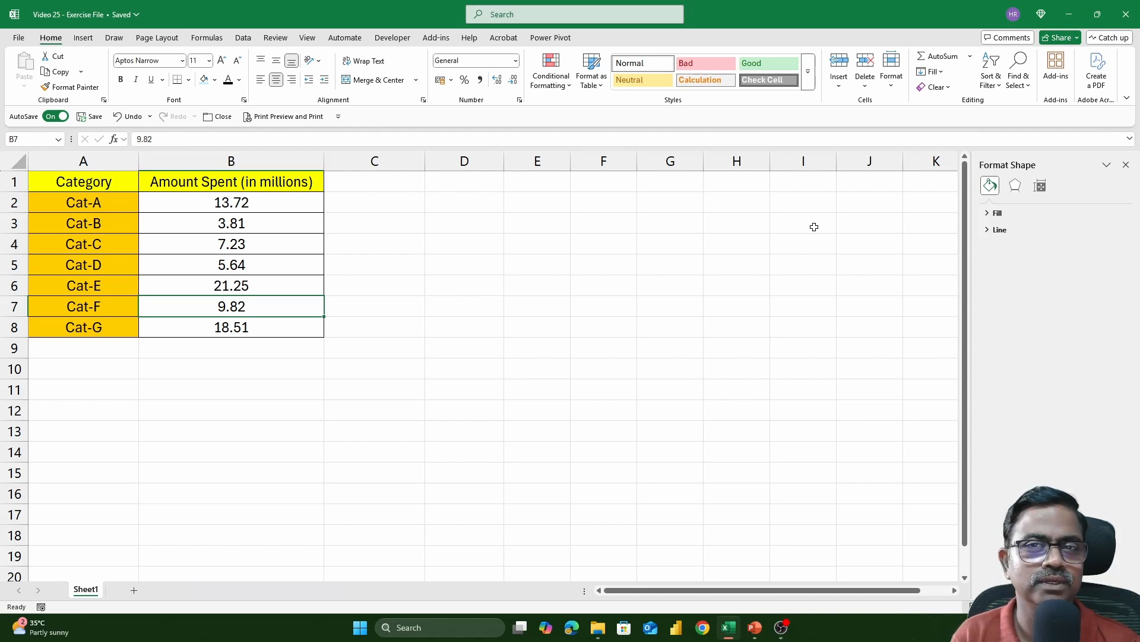
Add the column headers High in C1 and Low in D1 next to the amounts.
click(350, 176)
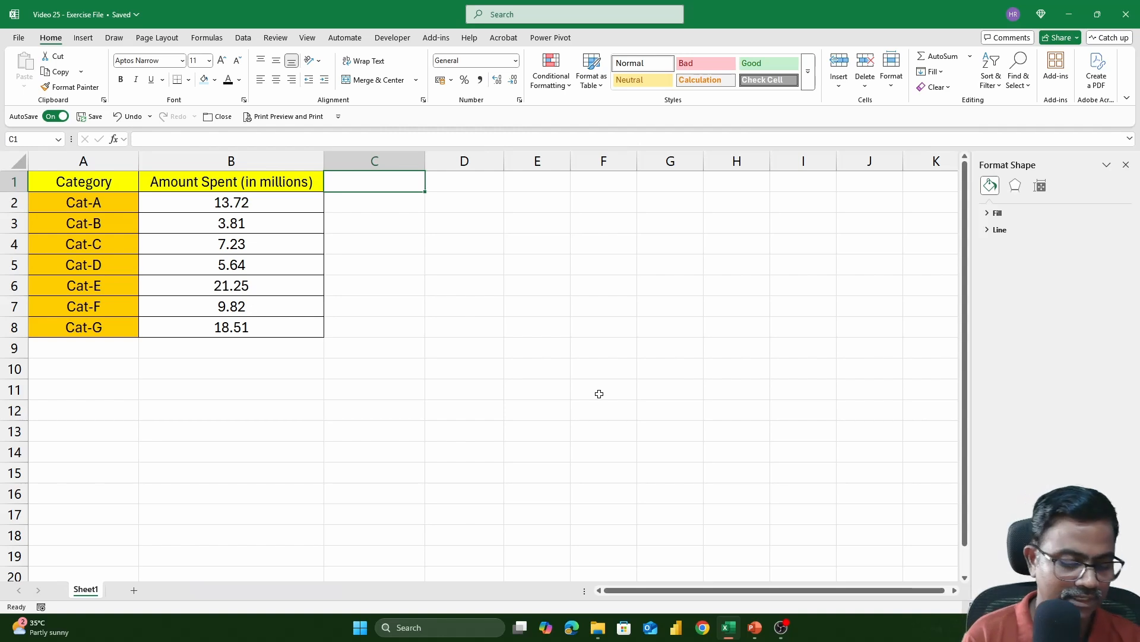
text(High)
key(Tab)
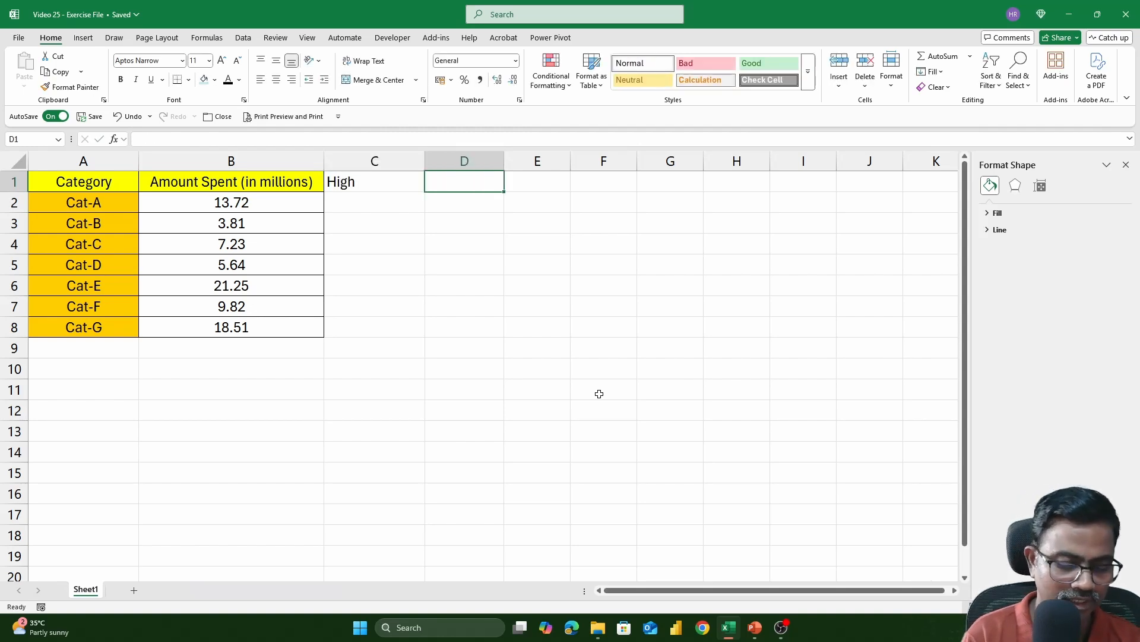
text(Low)
key(Return)
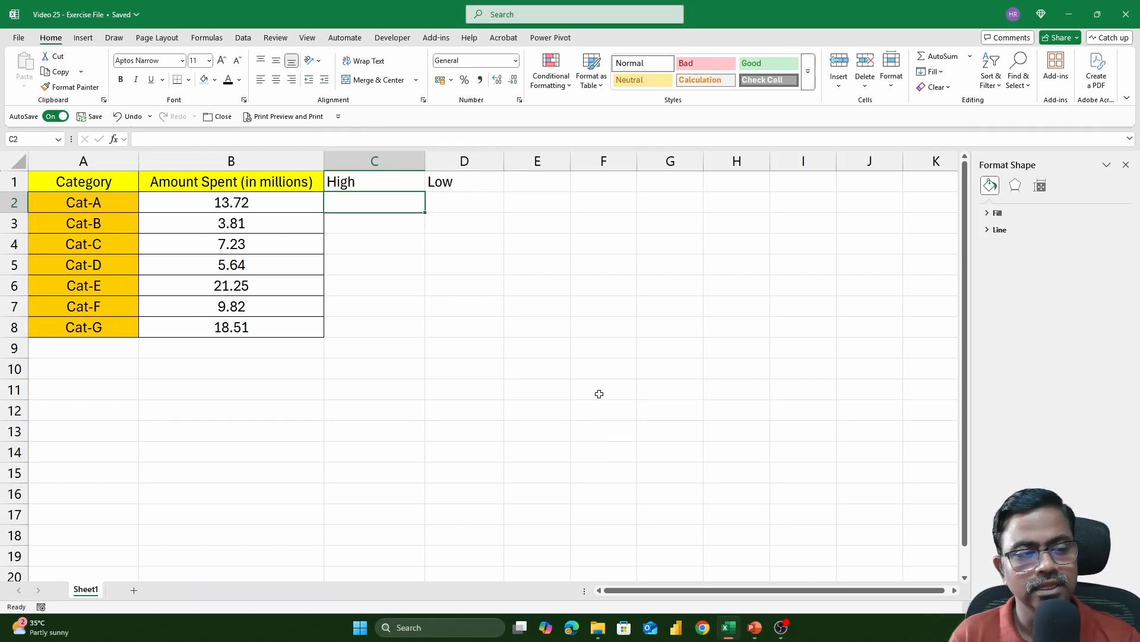
text(0)
key(Return)
text(0)
key(Return)
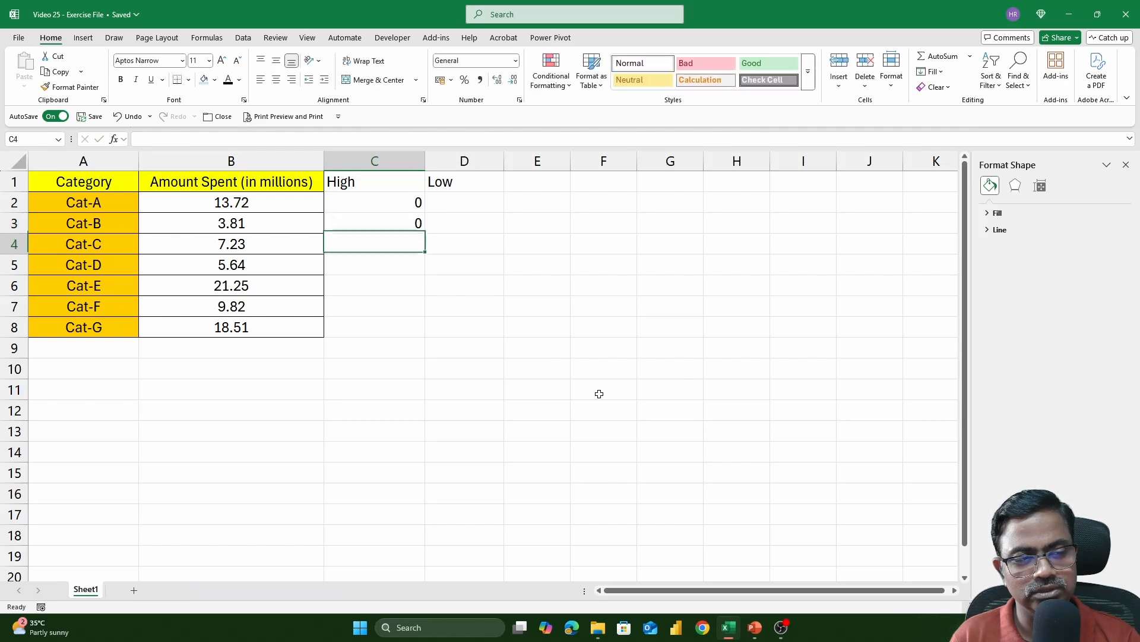
text(0)
key(Return)
key(Up)
key(Up)
key(Up)
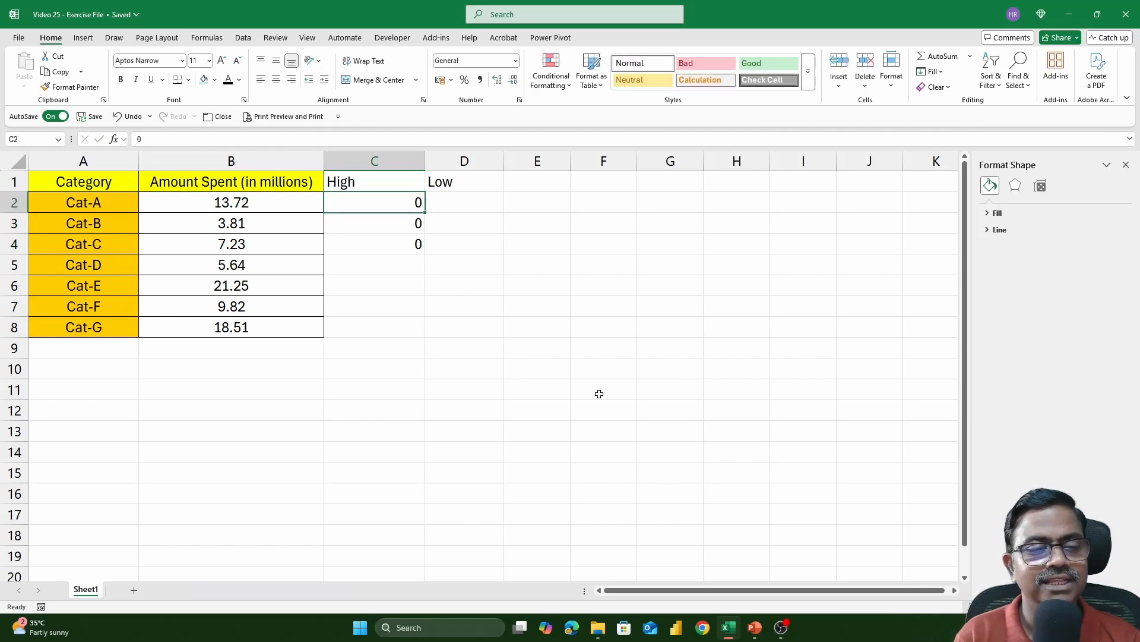
key(shift+Down)
key(shift+Down)
key(Delete)
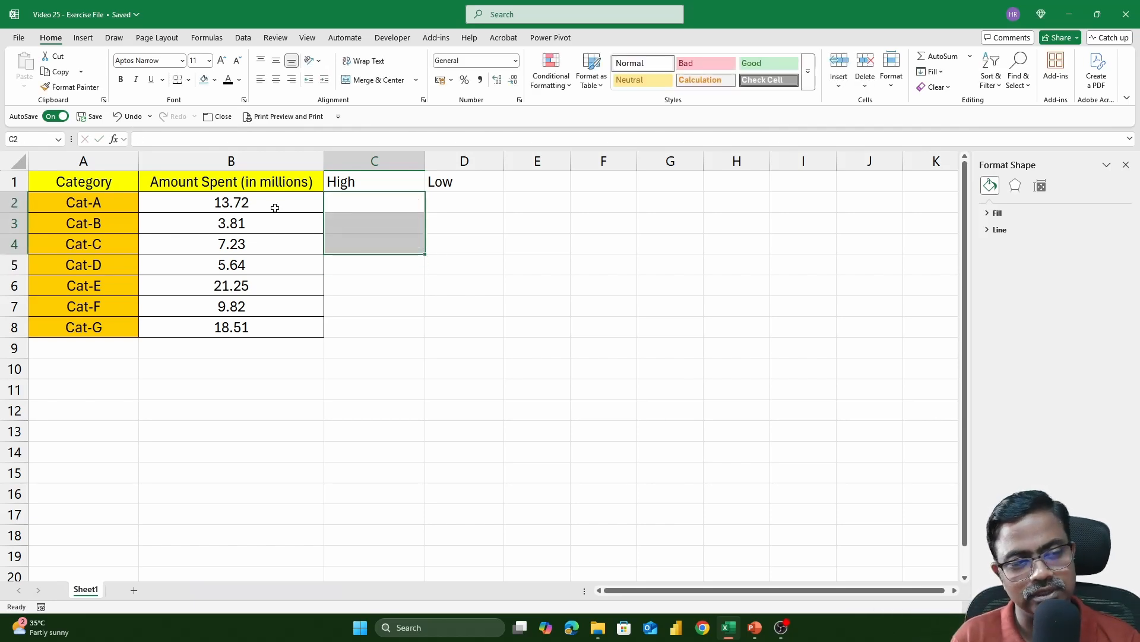
drag(252, 207, 291, 278)
click(373, 204)
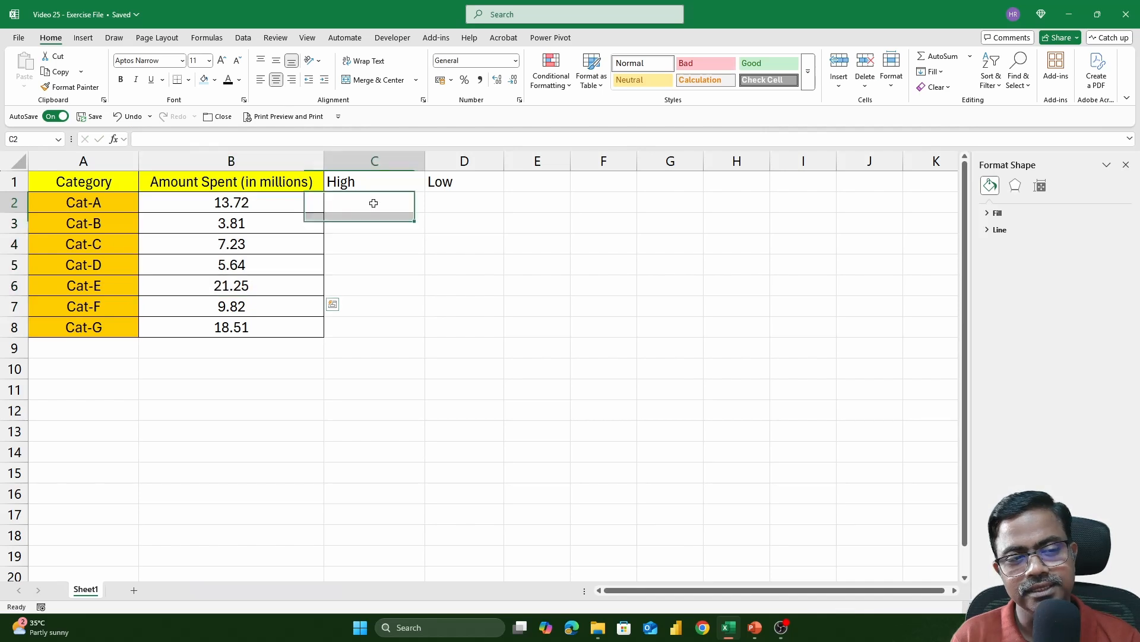
click(453, 202)
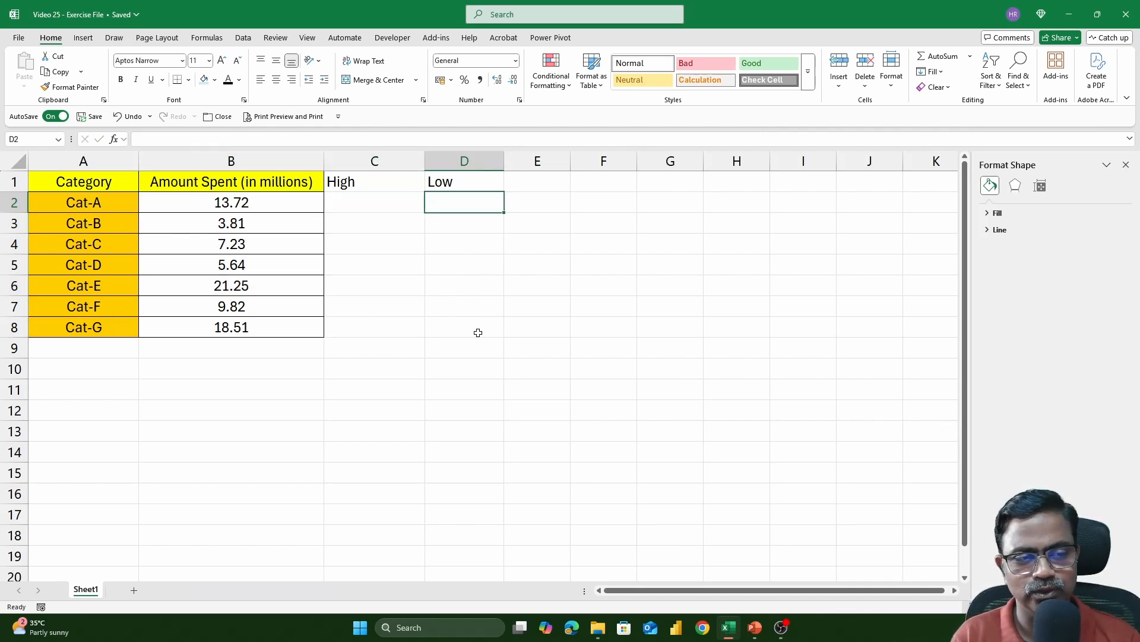
Start an IF formula in C2 that tests whether B2 equals MAX($B$2:$B$8), using an absolute range.
scroll(475, 331, up, 2)
click(460, 219)
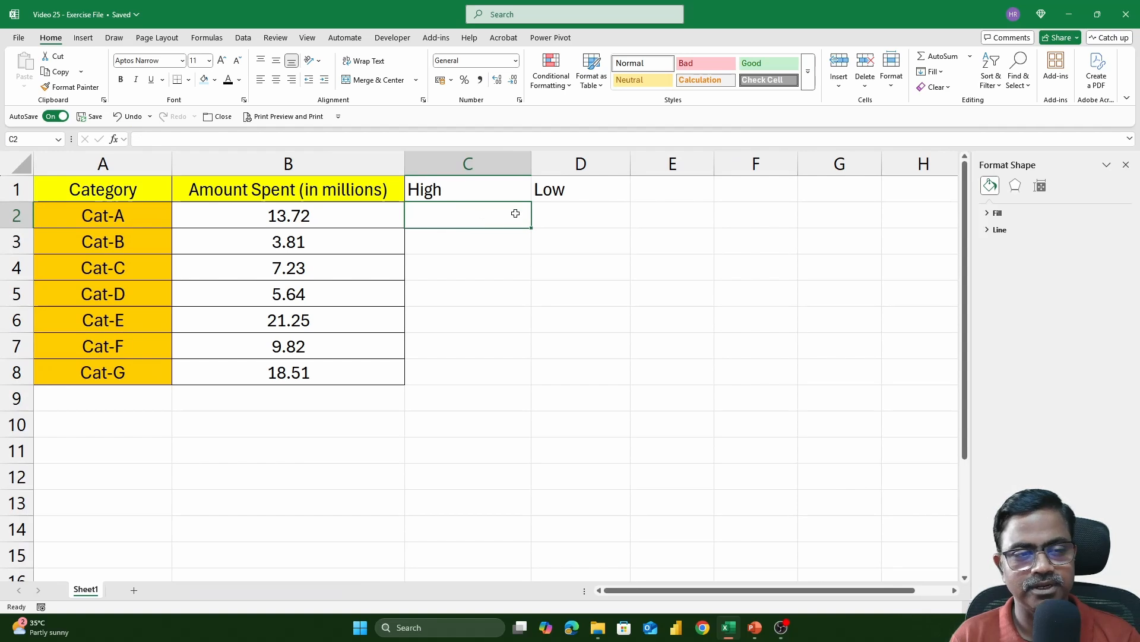
text(=if()
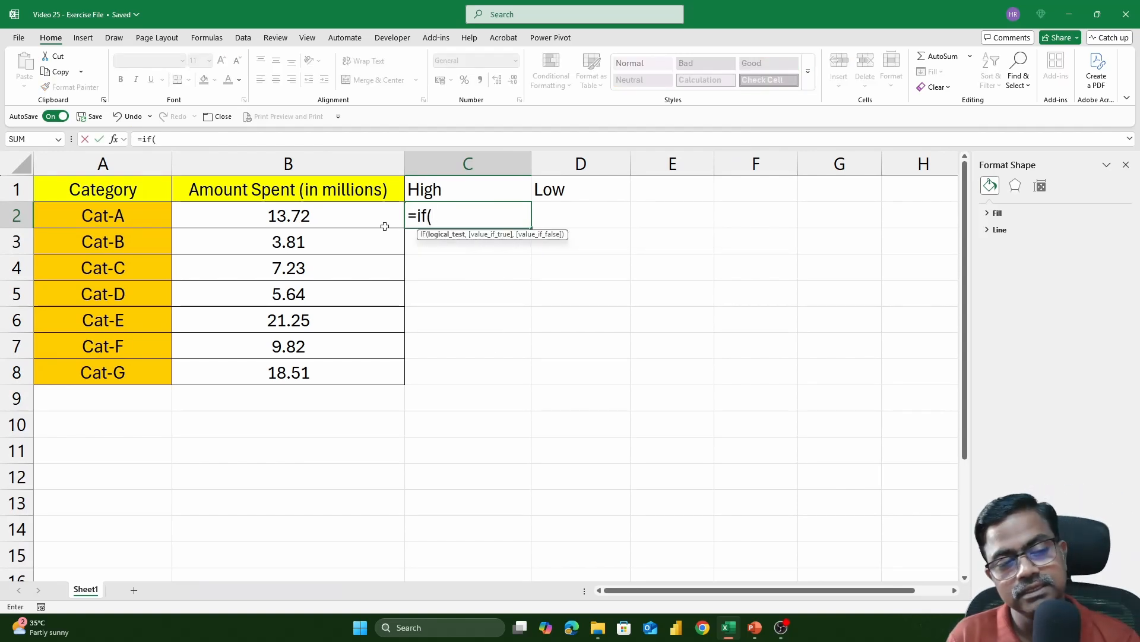
click(335, 221)
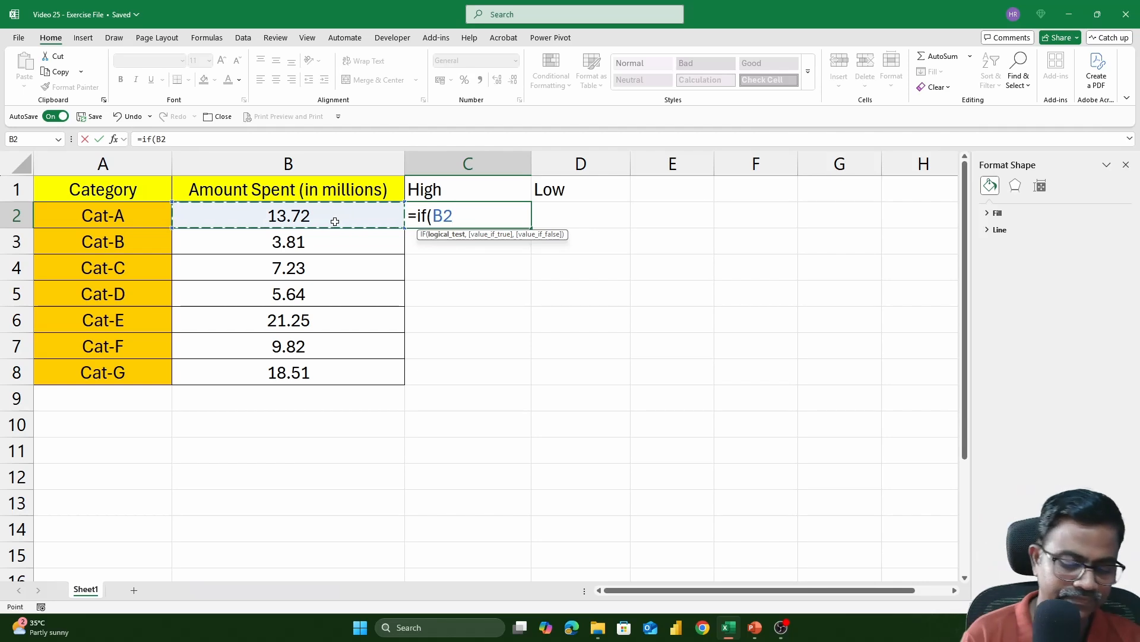
text(=max)
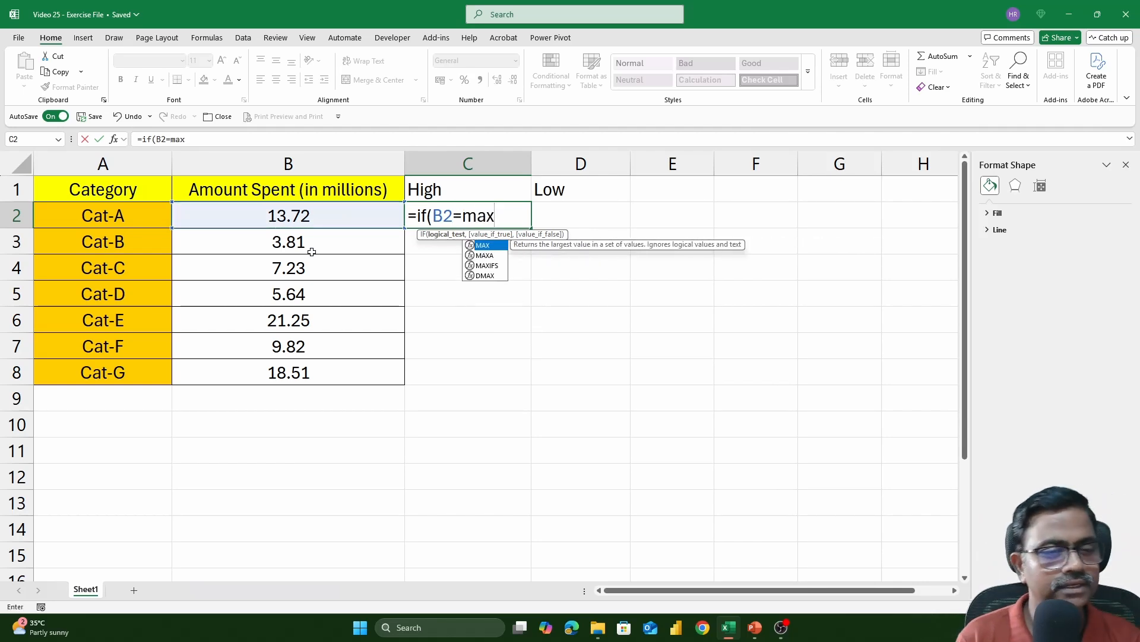
key(Tab)
drag(348, 218, 343, 364)
key(F4)
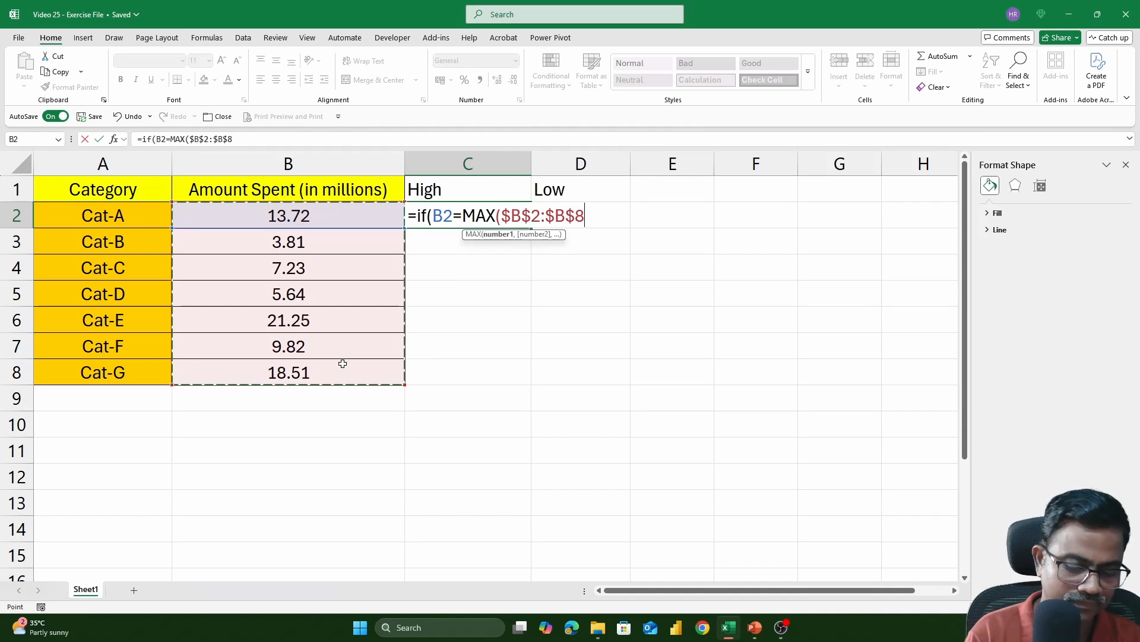
text())
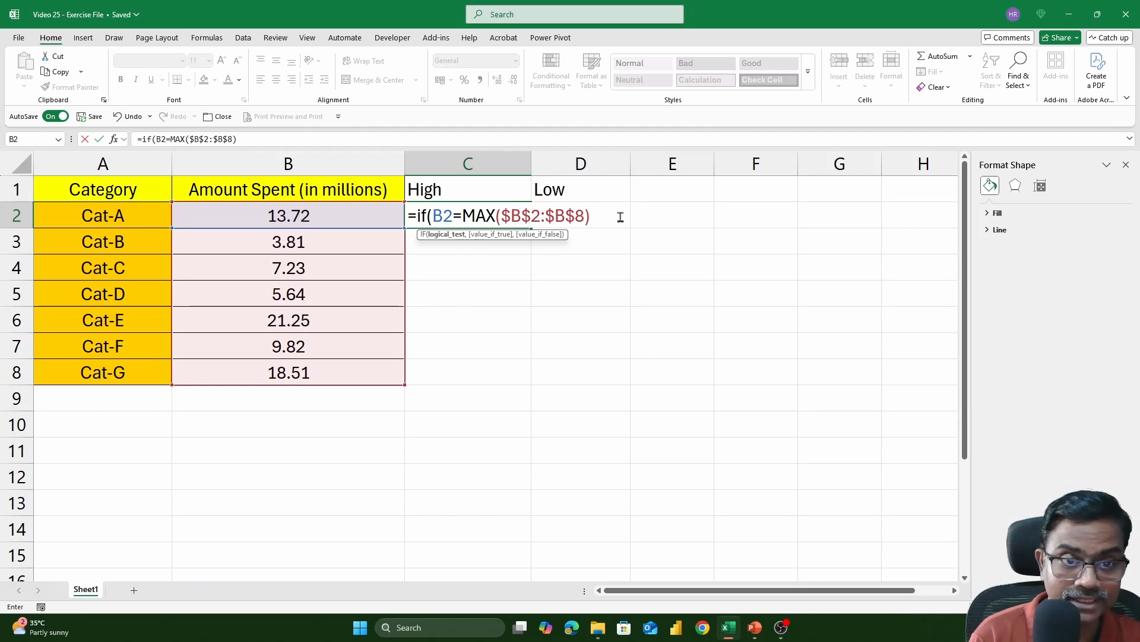
Complete the C2 formula to return B2 if true and NA() otherwise, and fill it down through C8.
text(,)
click(321, 218)
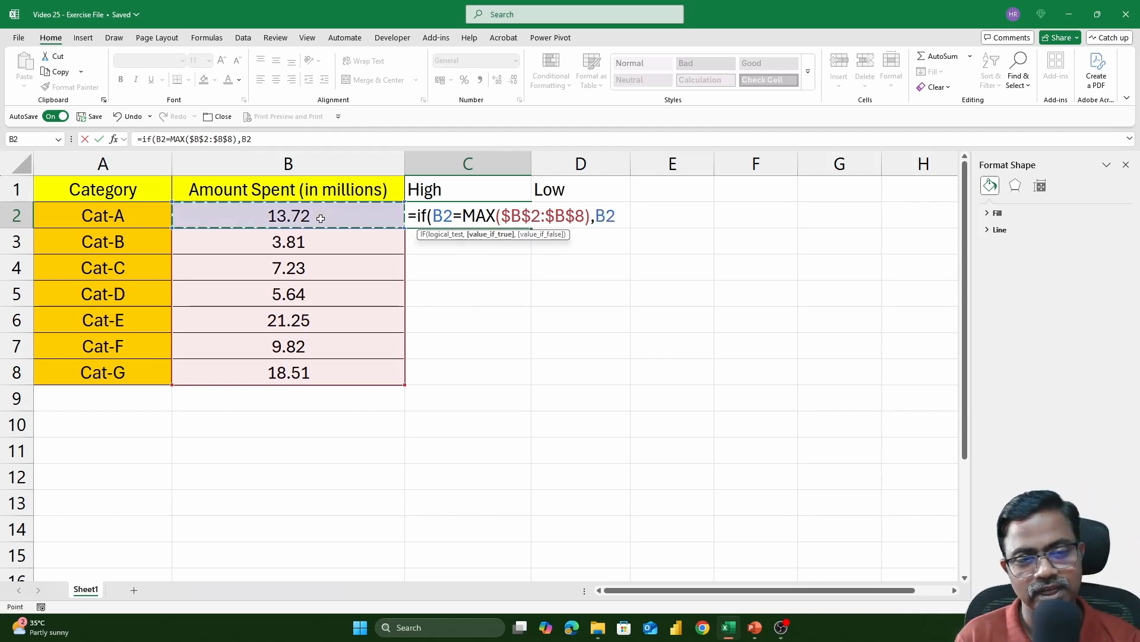
text(,)
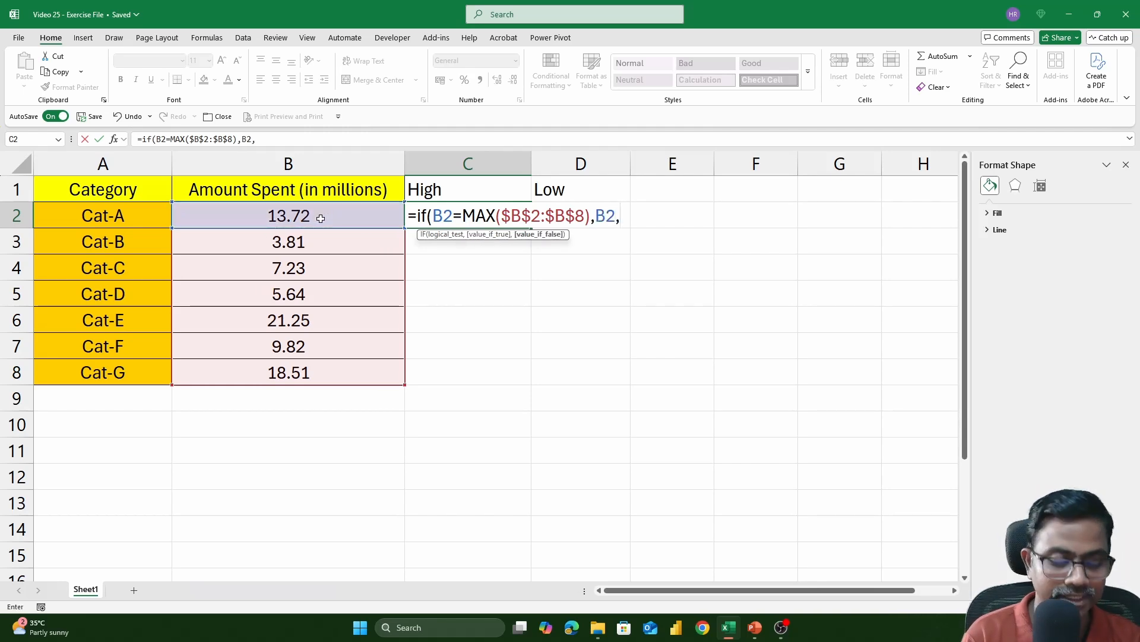
text(na)
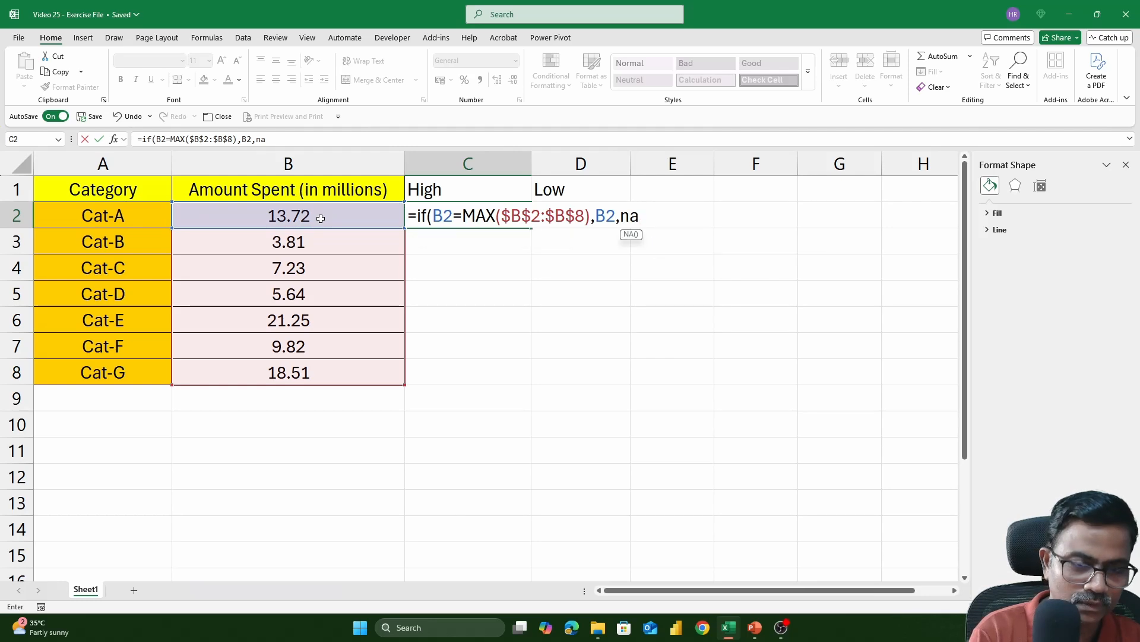
text(()))
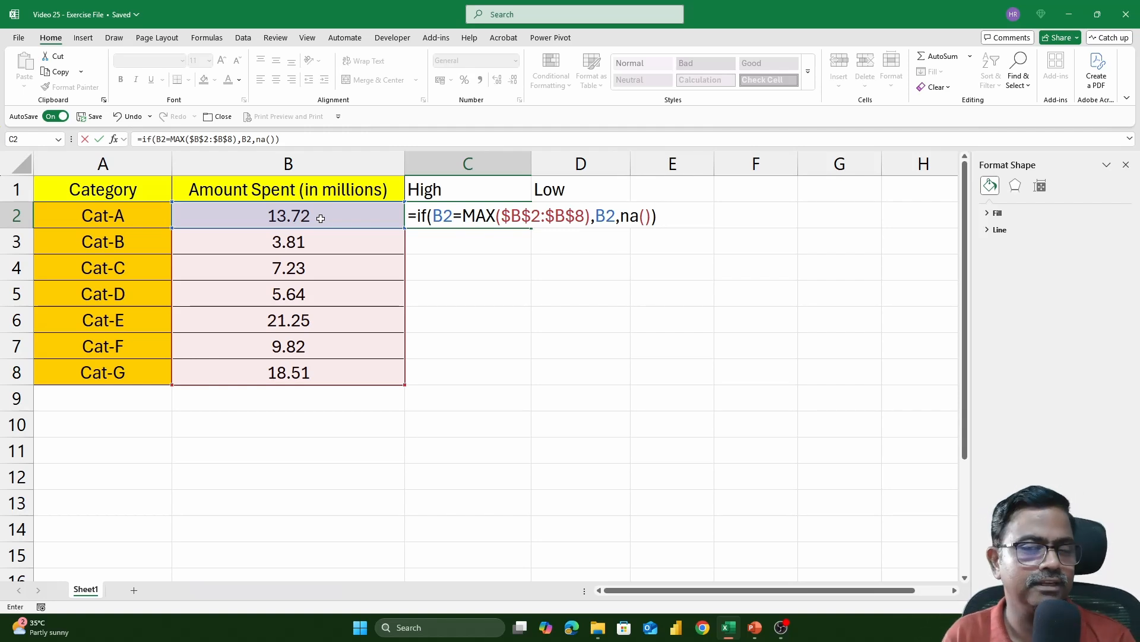
key(Return)
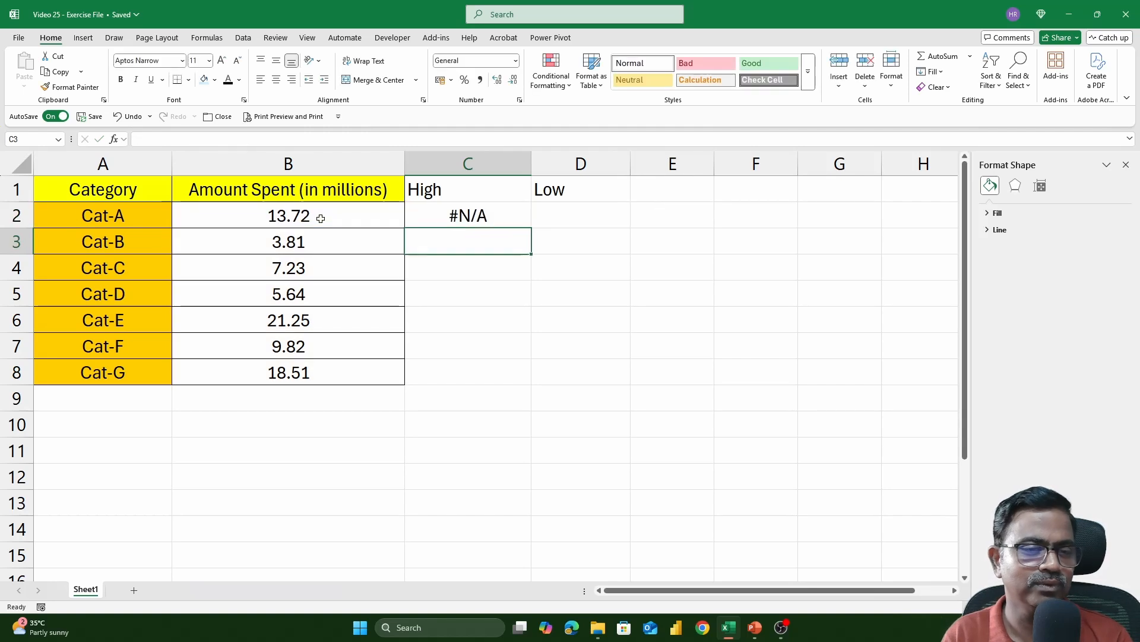
click(522, 220)
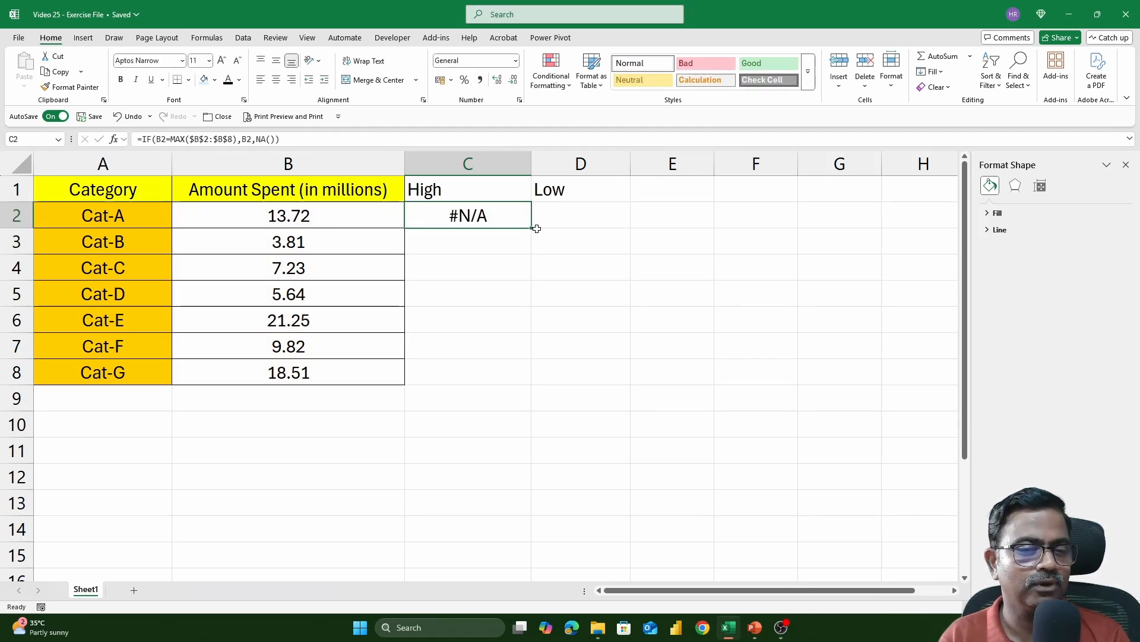
drag(532, 229, 509, 384)
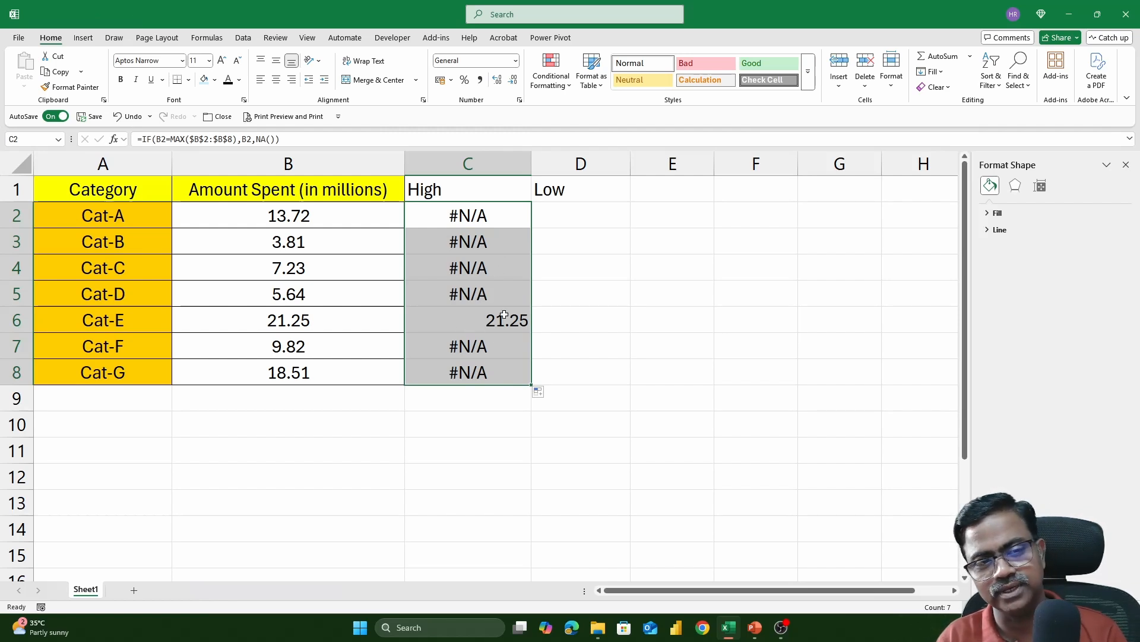
Start an IF formula in D2 that tests whether B2 equals MIN($B$2:$B$8), using an absolute range.
click(576, 219)
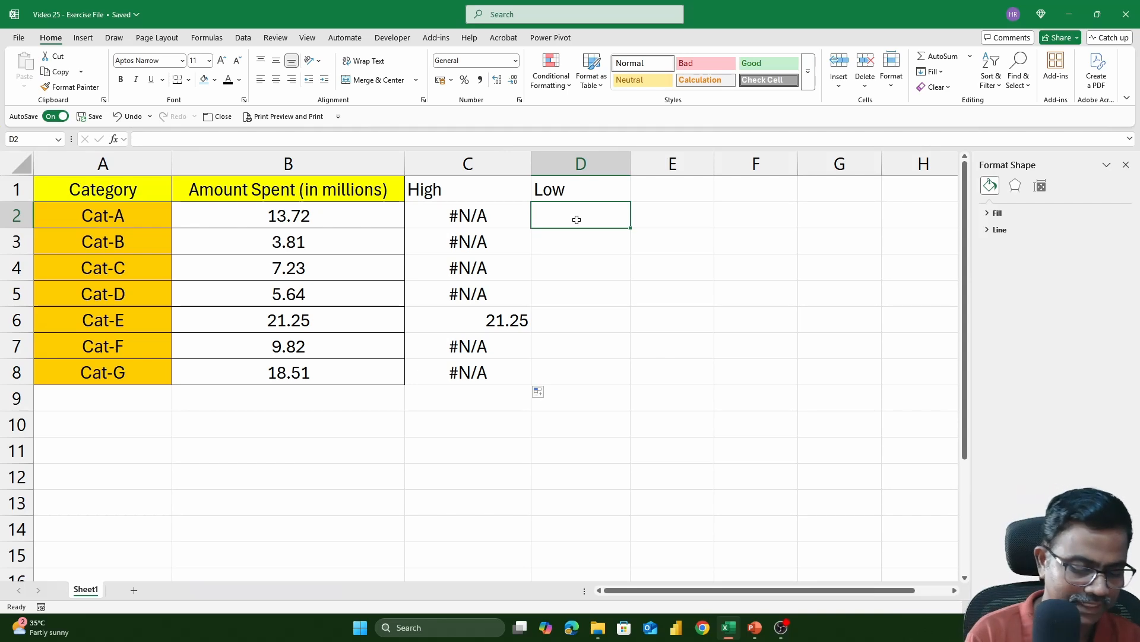
text(=if()
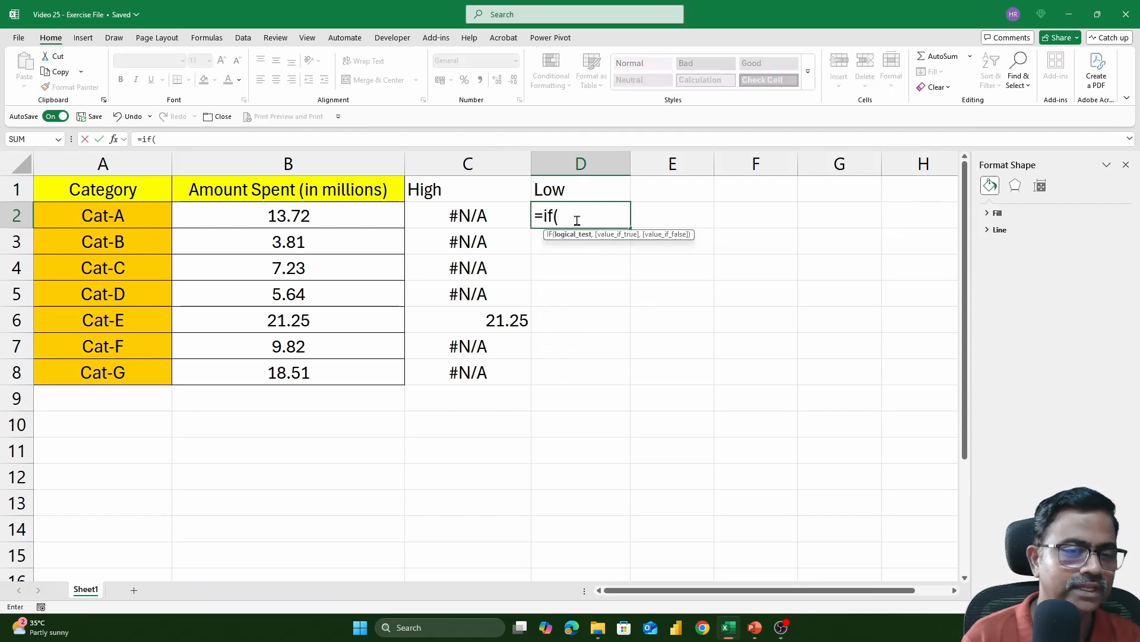
click(352, 214)
text(=)
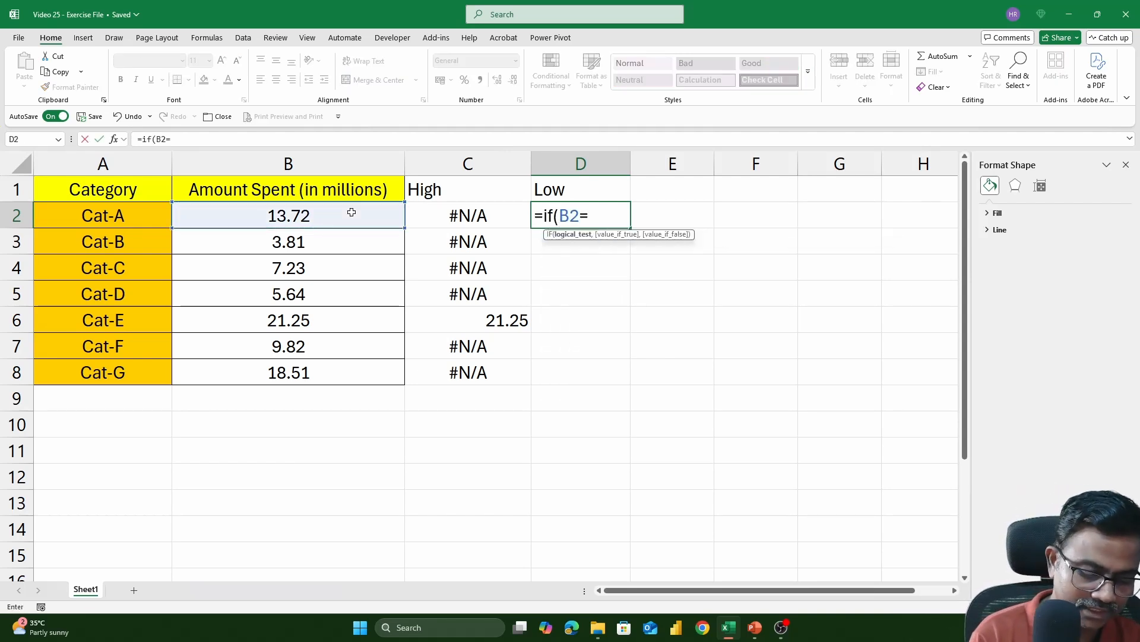
text(min()
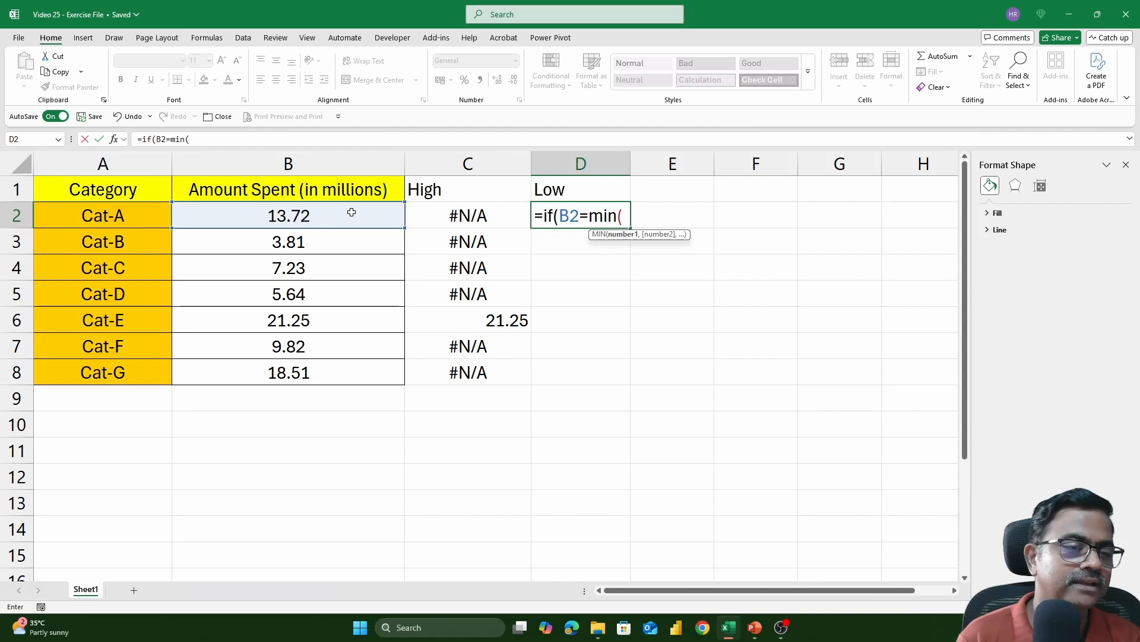
drag(352, 212, 351, 356)
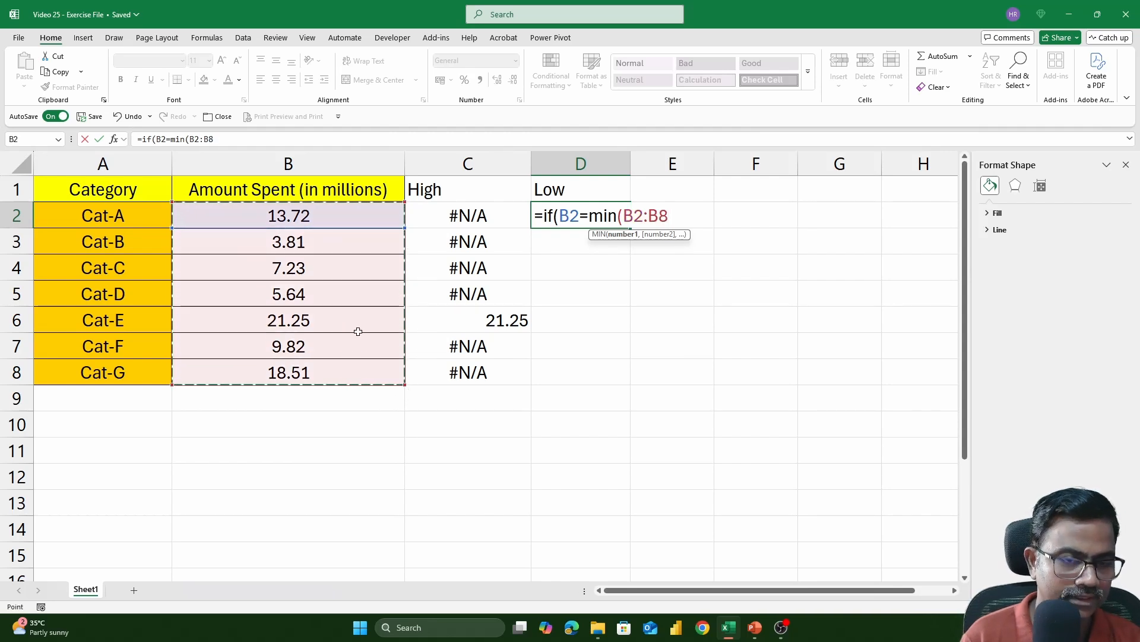
key(F4)
text(),)
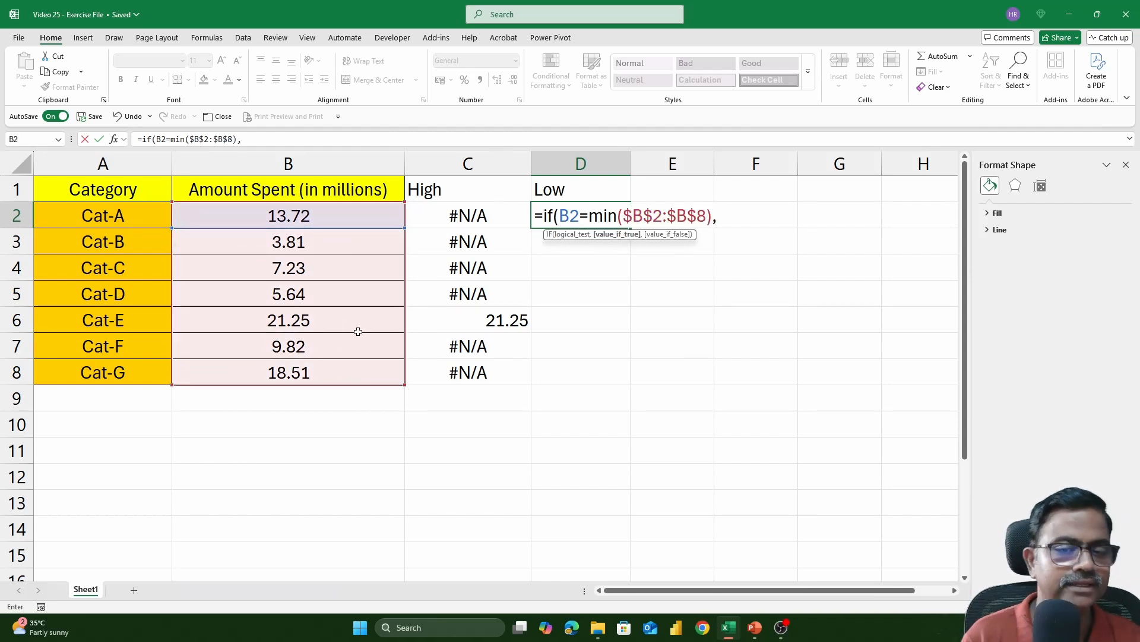
Complete the D2 formula to return B2 if true and NA() otherwise, and fill it down through D8.
click(322, 217)
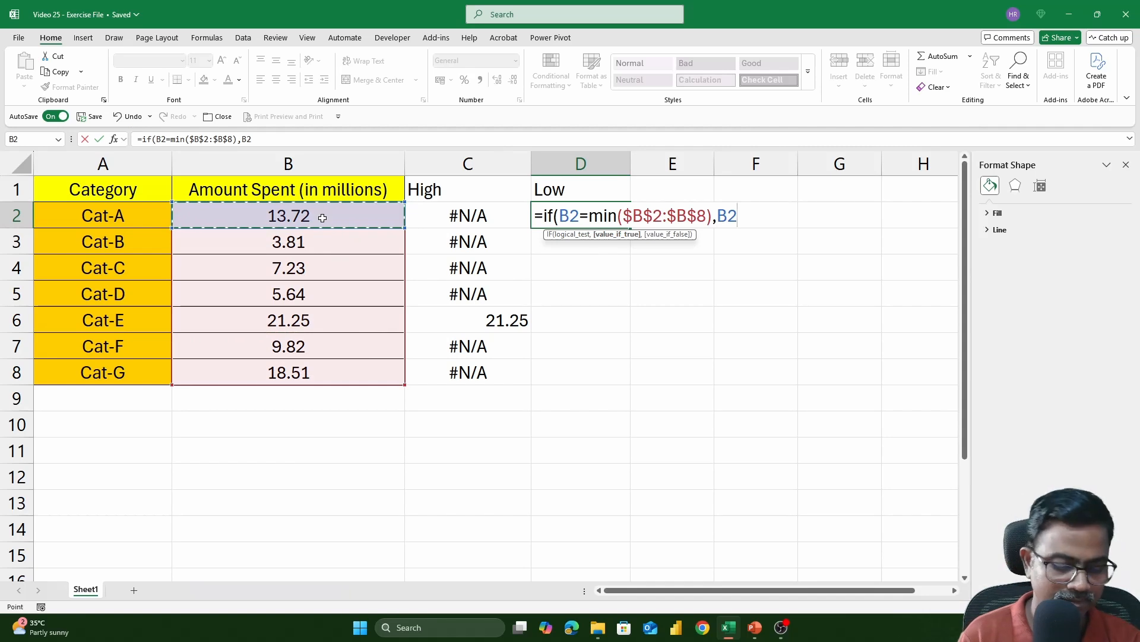
text(,na()))
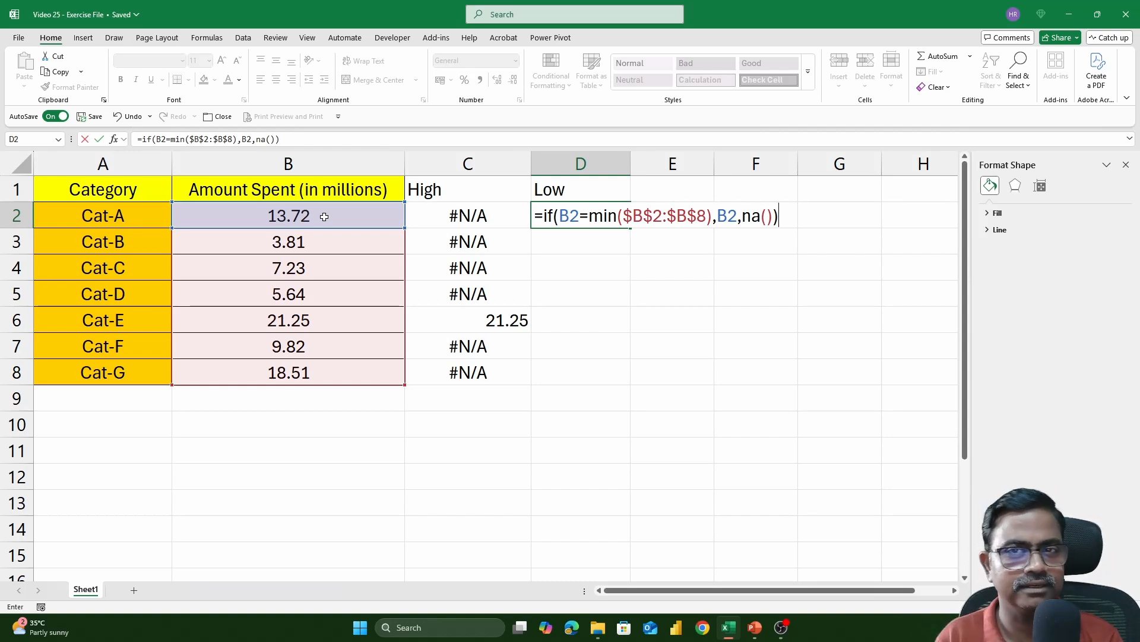
key(Return)
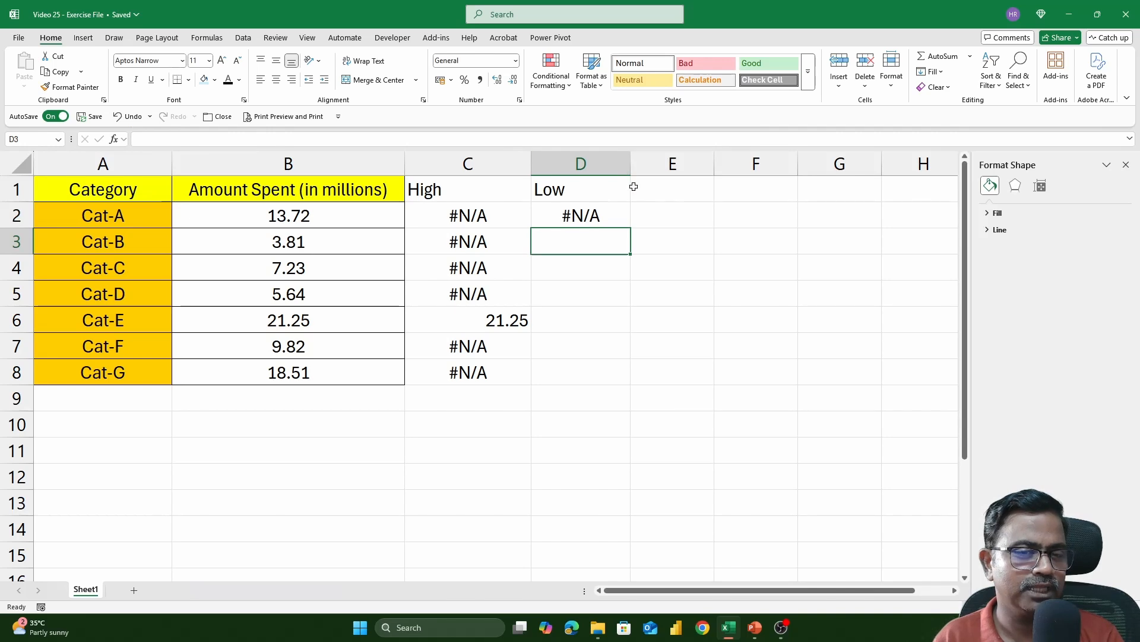
click(617, 213)
drag(630, 229, 635, 390)
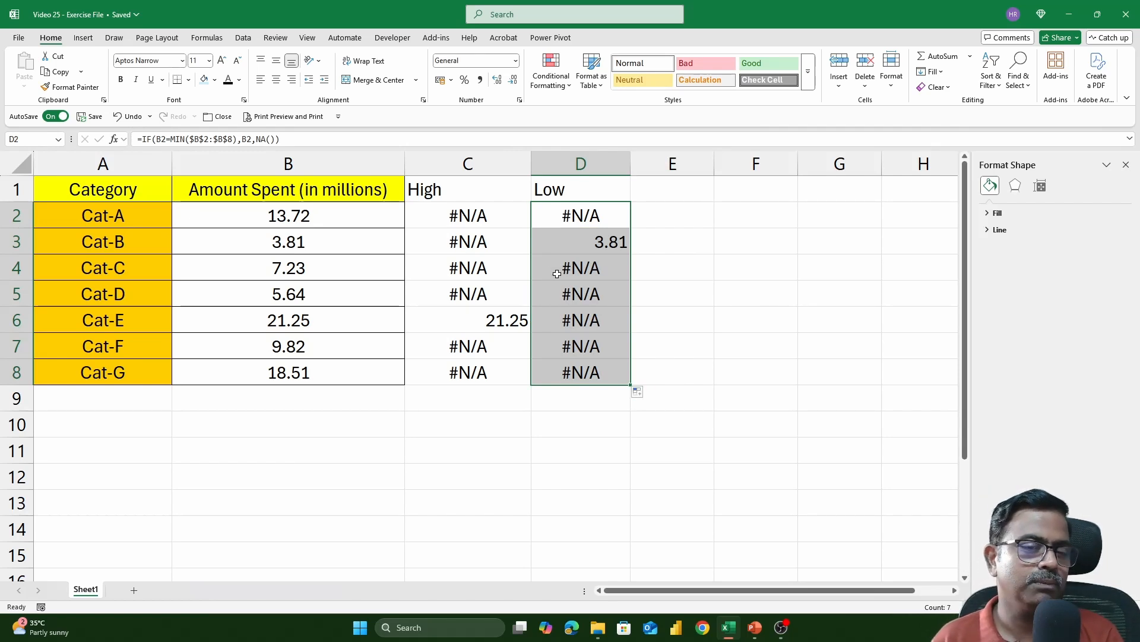
Insert a 2-D clustered column chart from the whole table A1:D8, including the High and Low columns.
drag(493, 184, 512, 350)
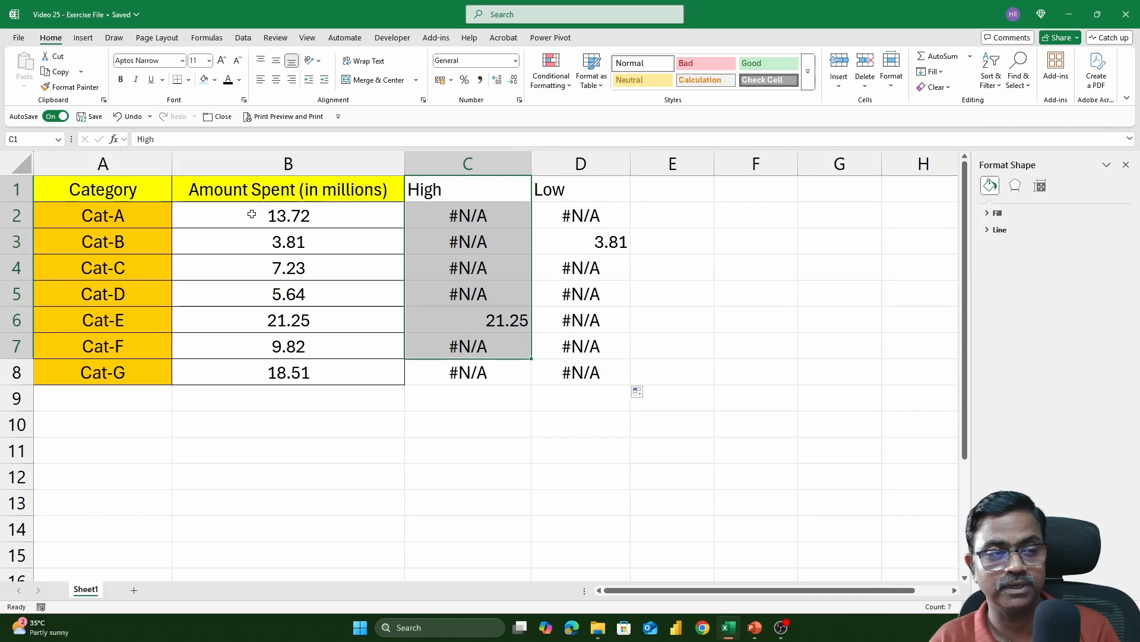
drag(95, 196, 562, 371)
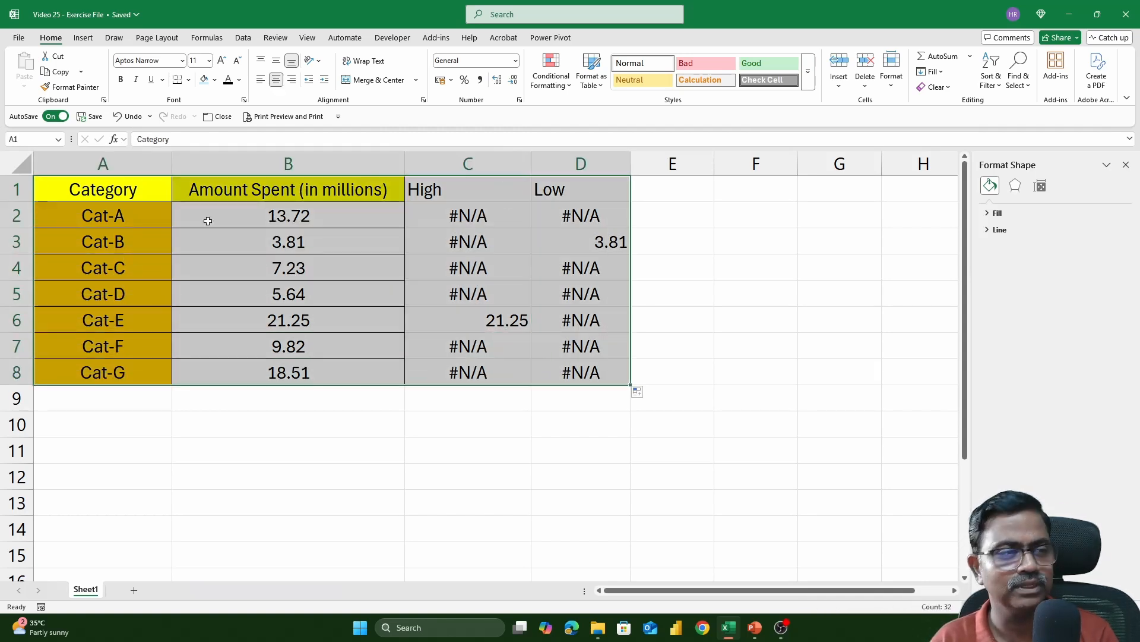
click(83, 37)
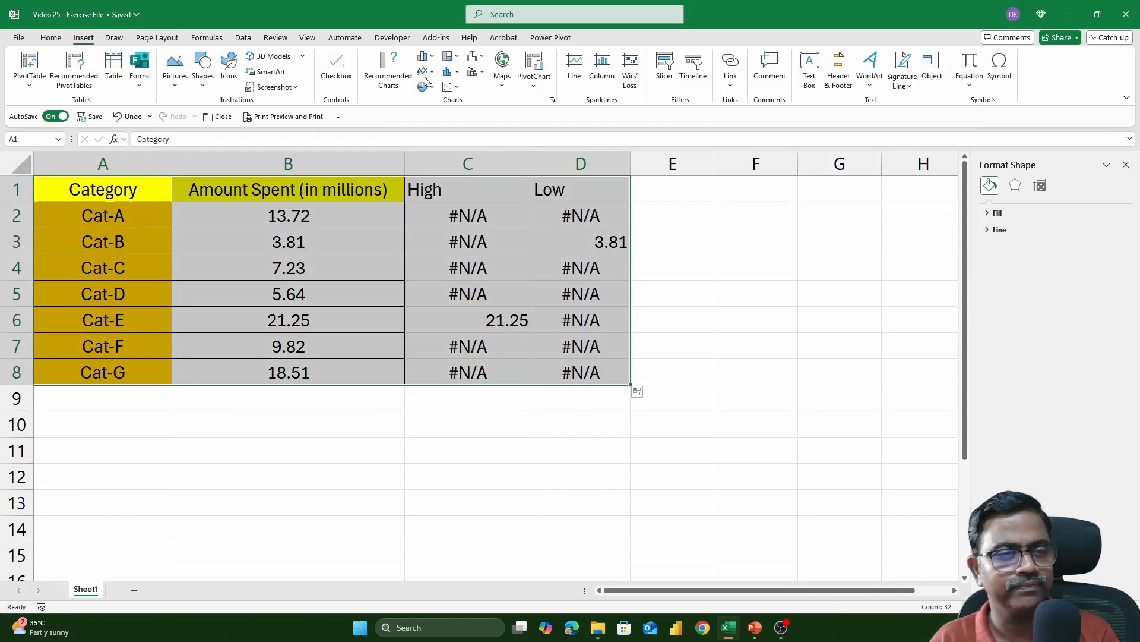
click(423, 56)
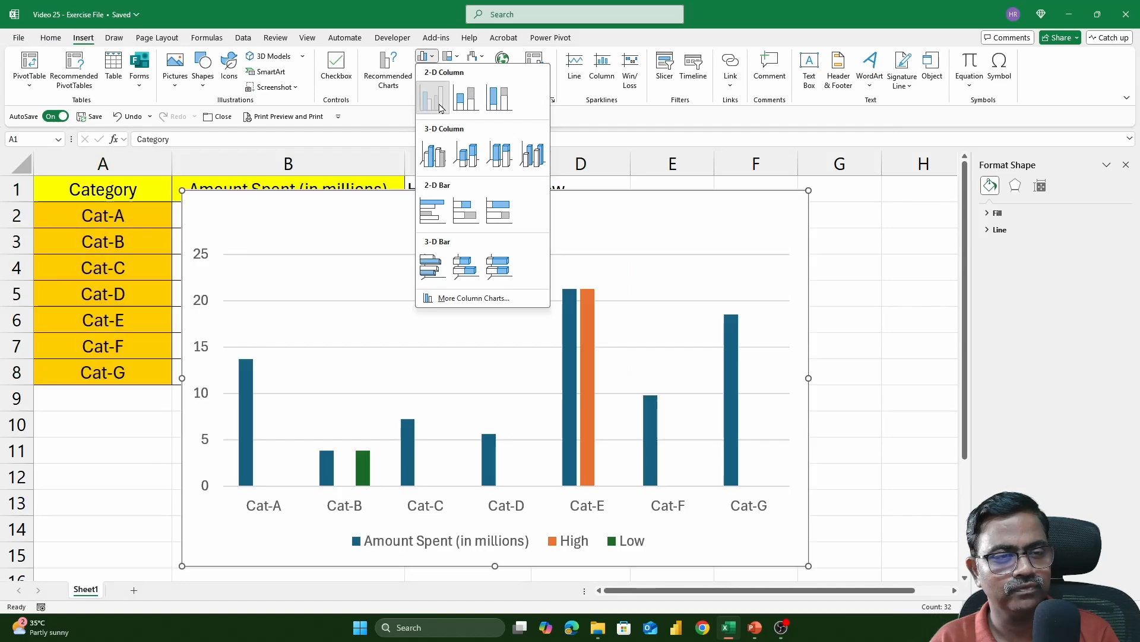
click(440, 108)
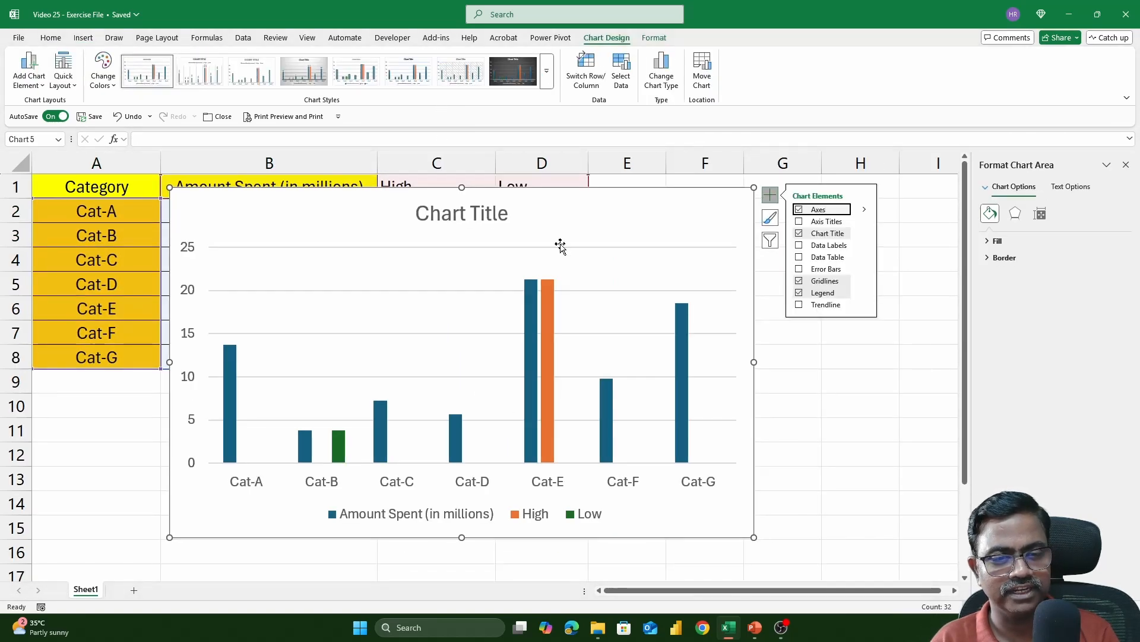
Move the new column chart beside the data table so it starts in column E near row 1.
scroll(560, 245, down, 2)
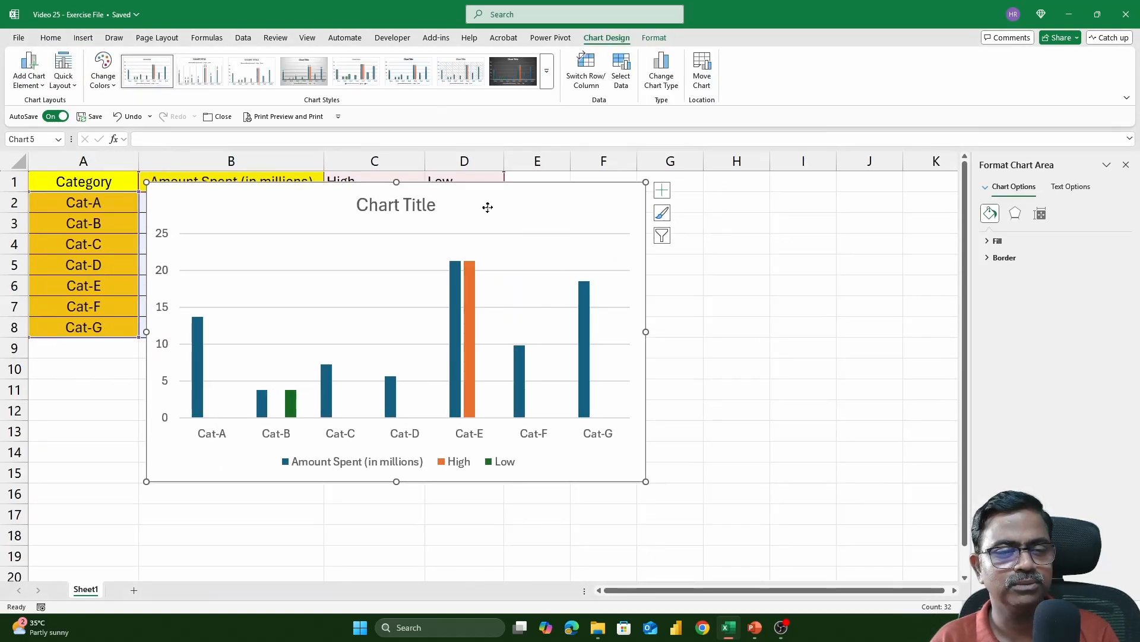
drag(487, 207, 838, 222)
scroll(812, 223, down, 1)
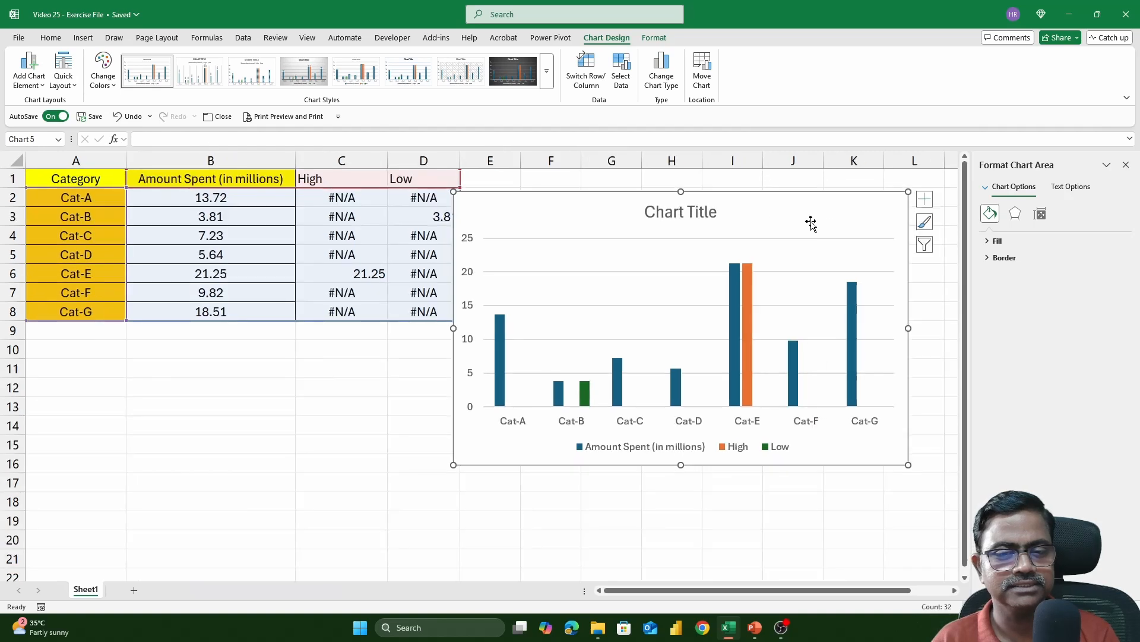
drag(766, 213, 789, 199)
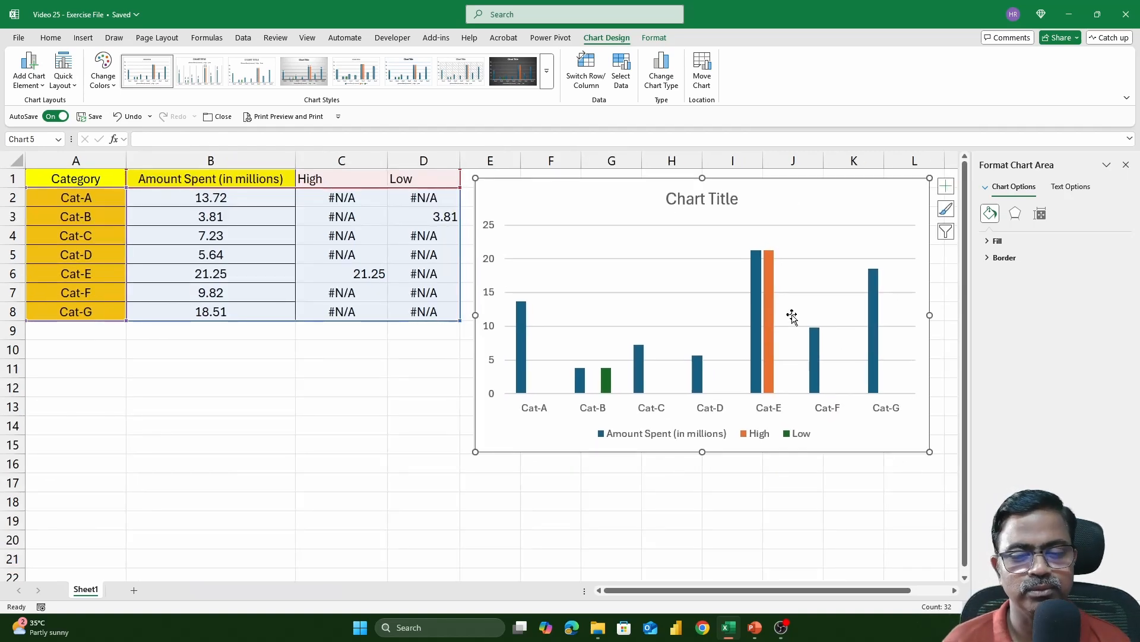
Fill the High series column at Cat-E with the light green theme colour.
click(770, 279)
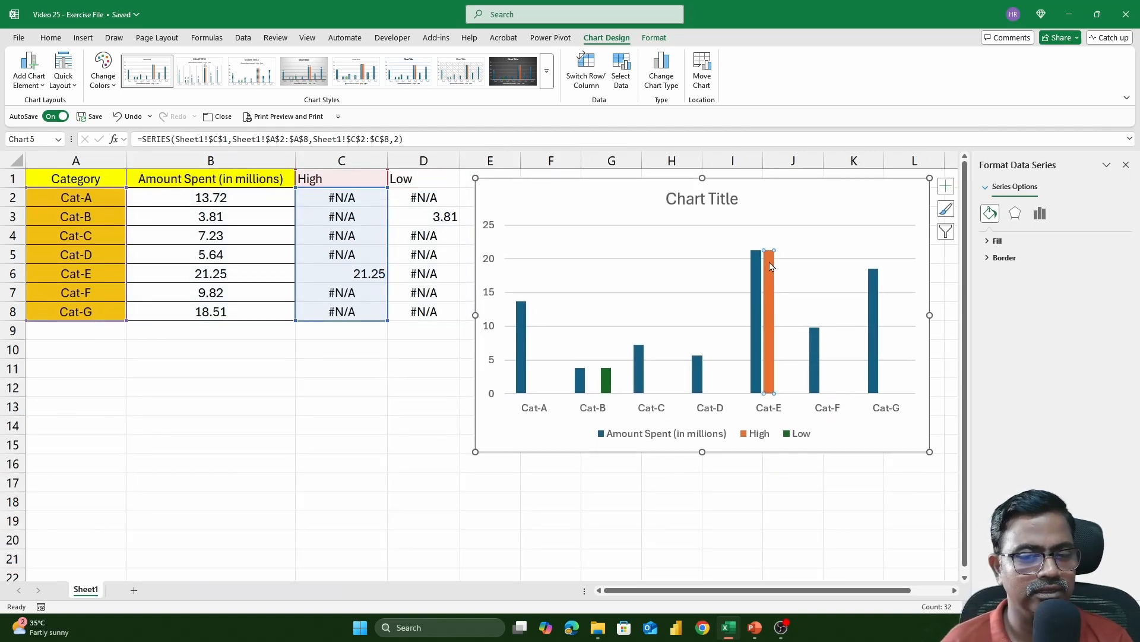
mouse_move(770, 265)
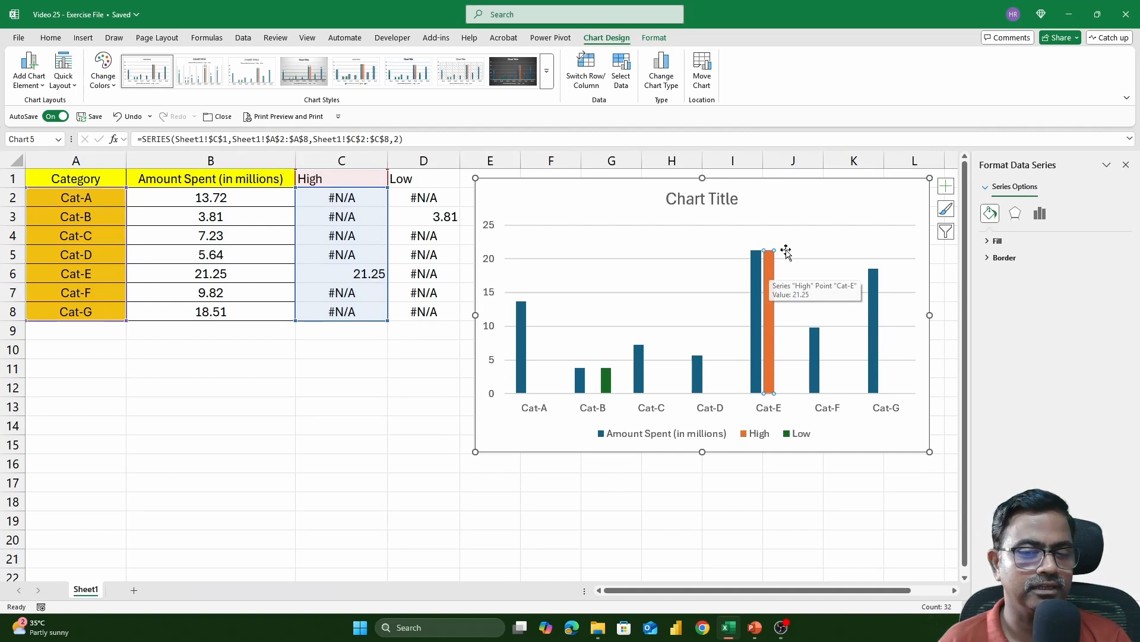
click(655, 38)
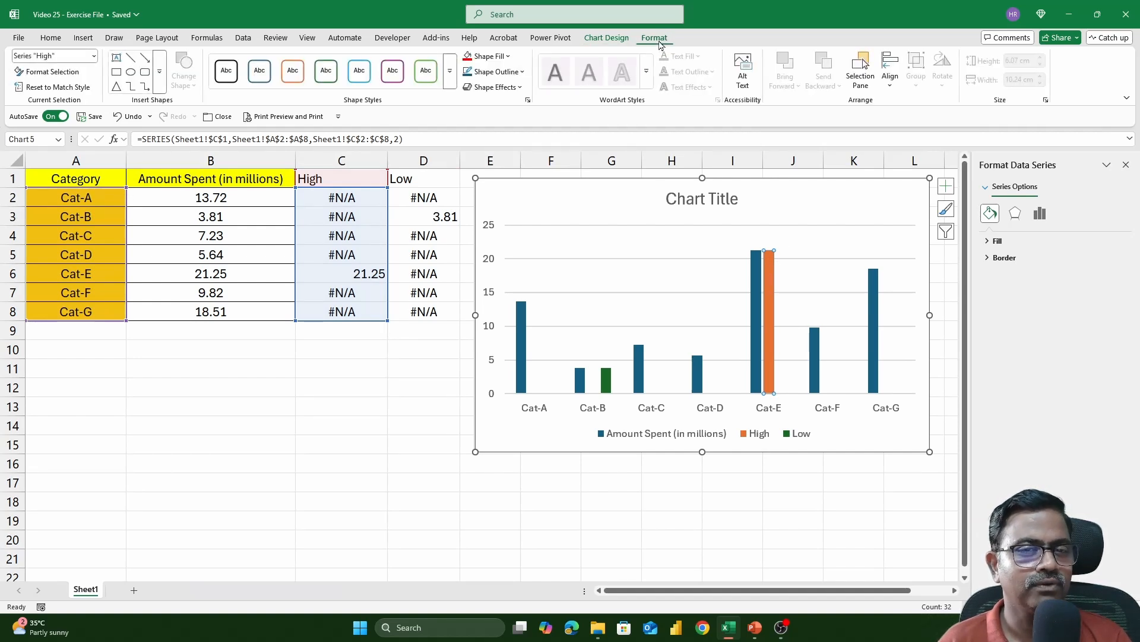
click(498, 57)
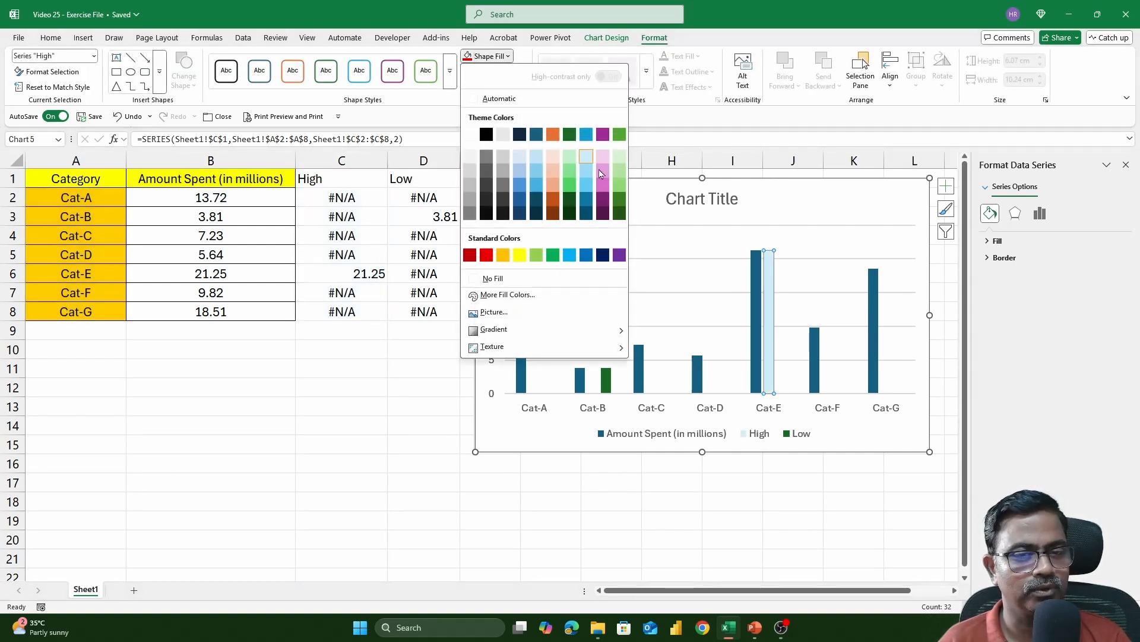
click(620, 134)
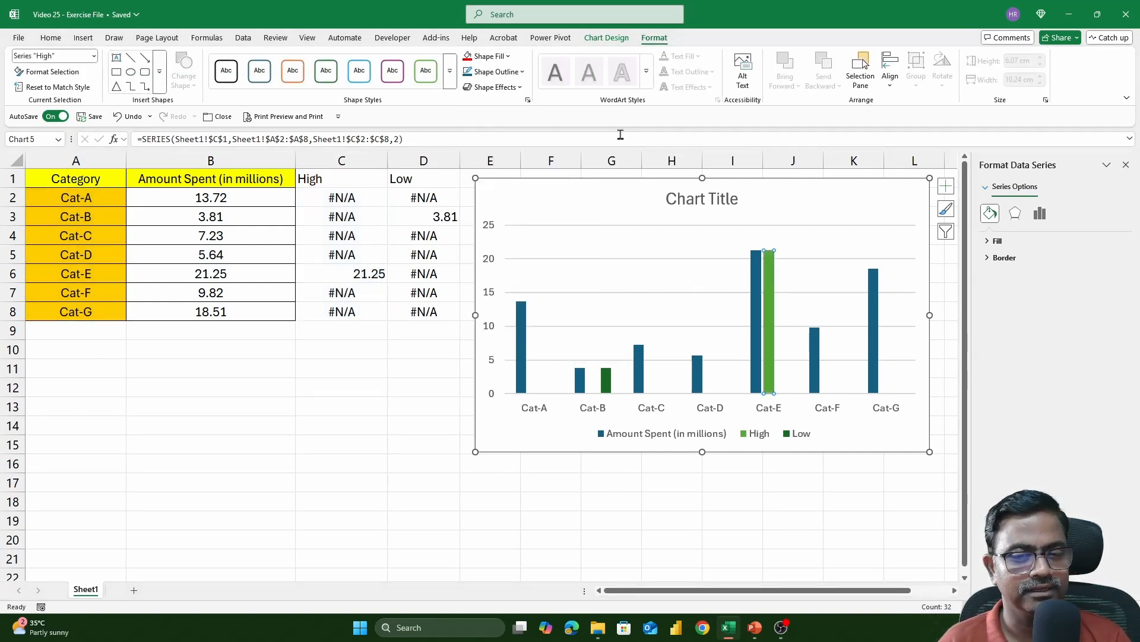
Fill the Low series column at Cat-B with standard red.
click(612, 381)
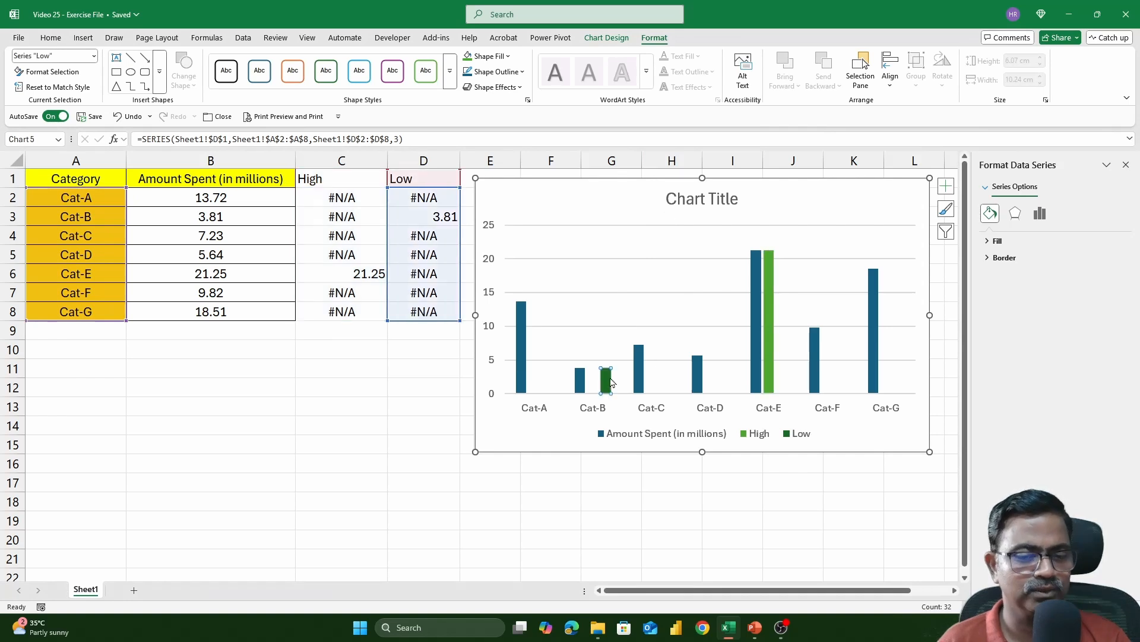
click(497, 56)
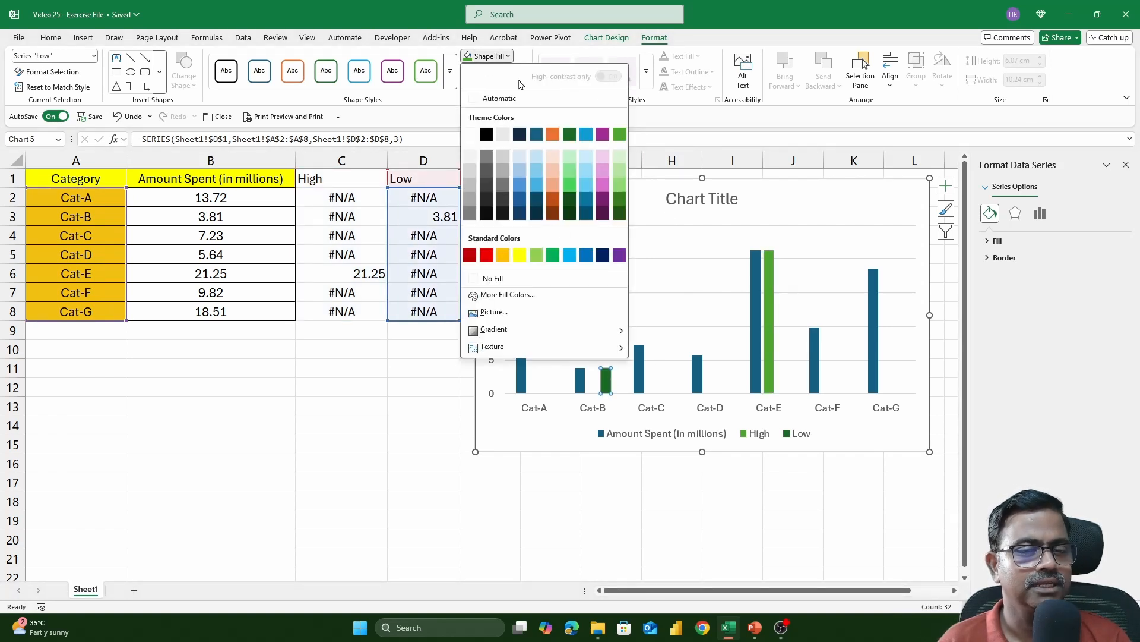
click(486, 250)
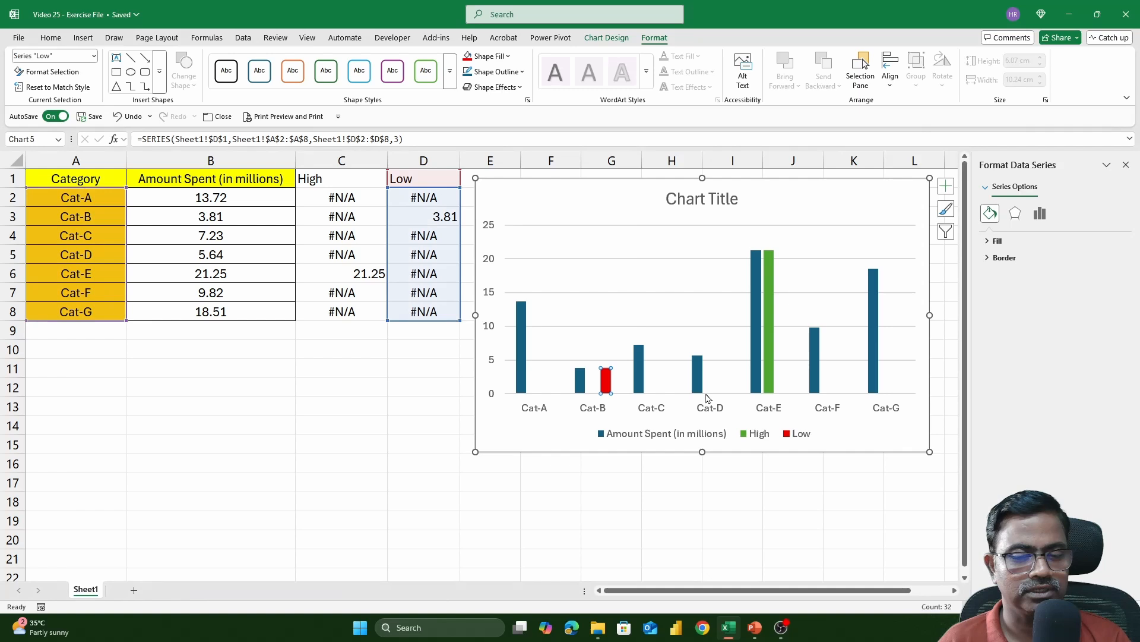
click(882, 434)
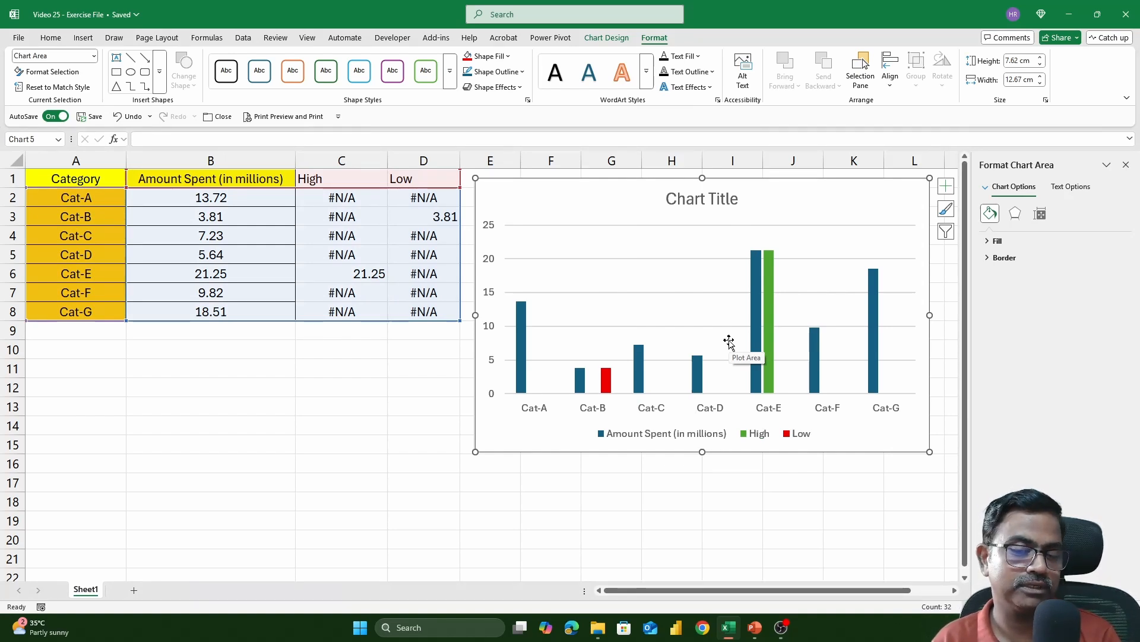
Format the High data series with a series overlap of 100% and a gap width of 99%.
mouse_move(766, 286)
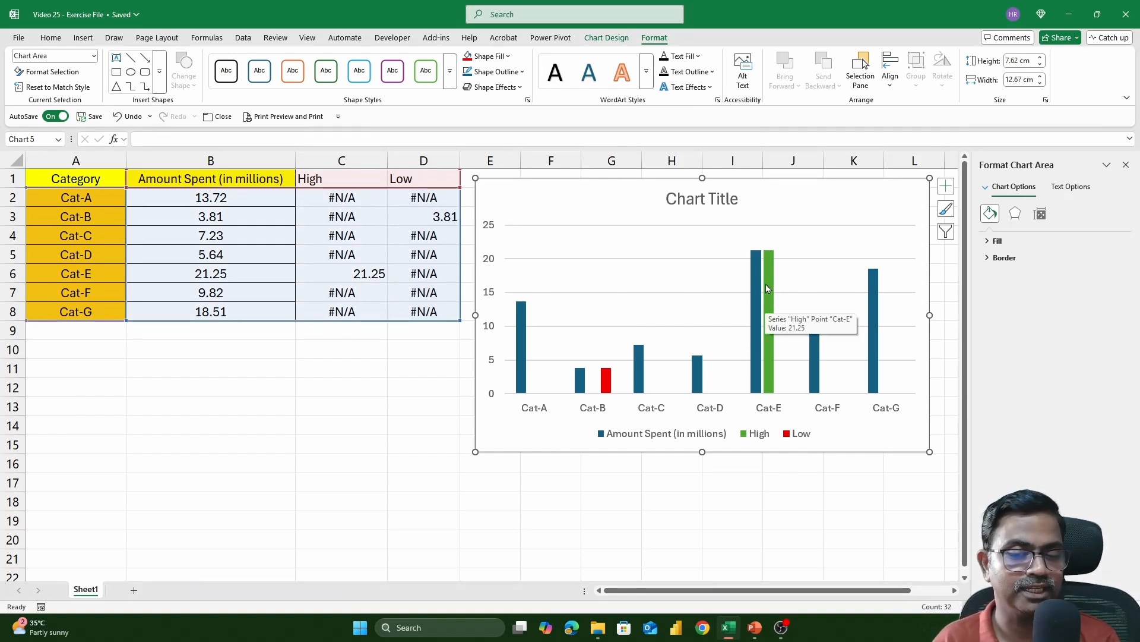
click(766, 272)
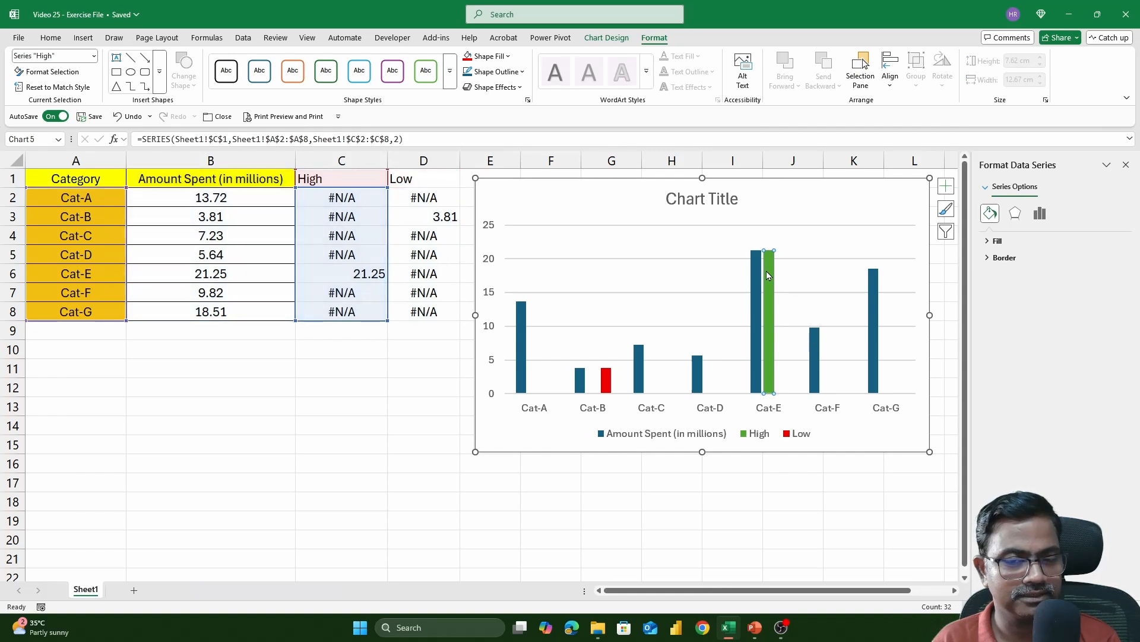
right_click(768, 275)
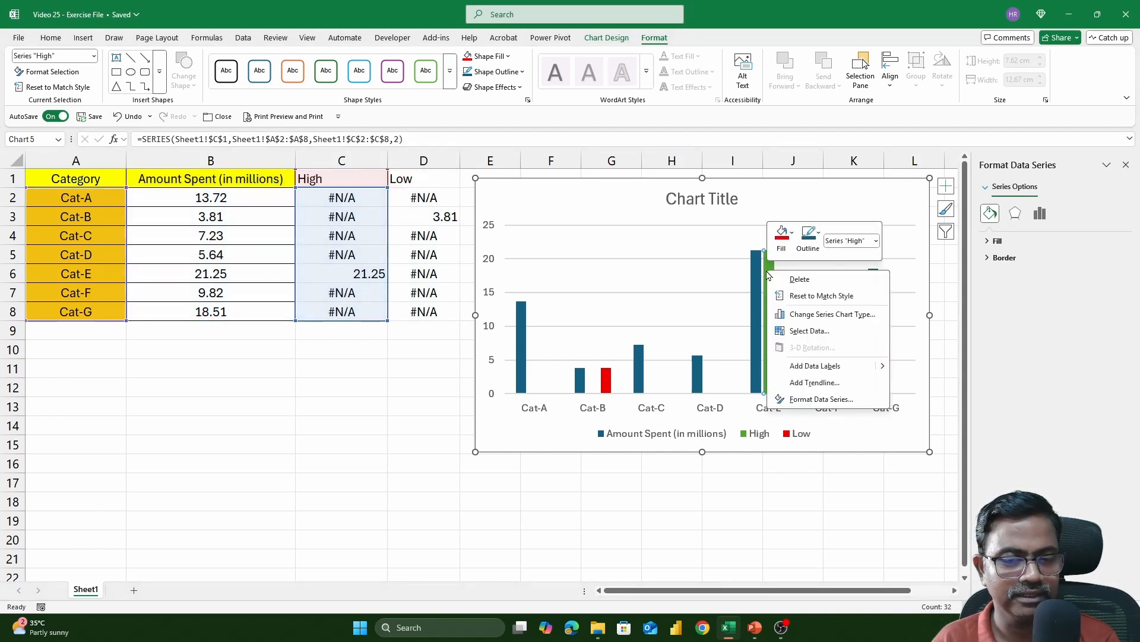
click(823, 399)
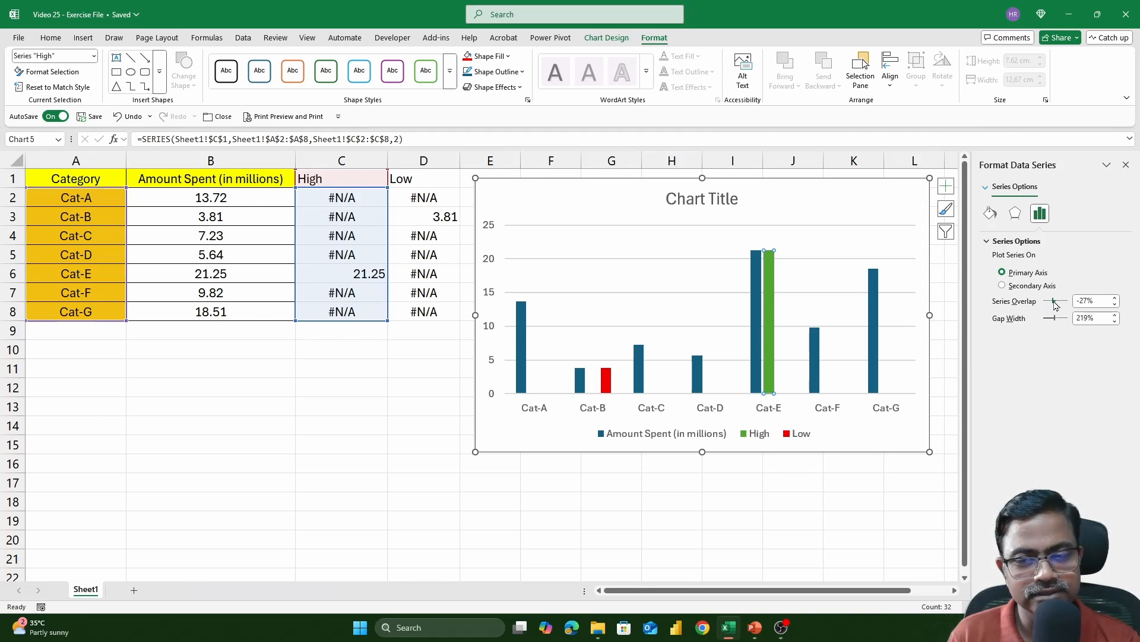
drag(1055, 303, 1071, 304)
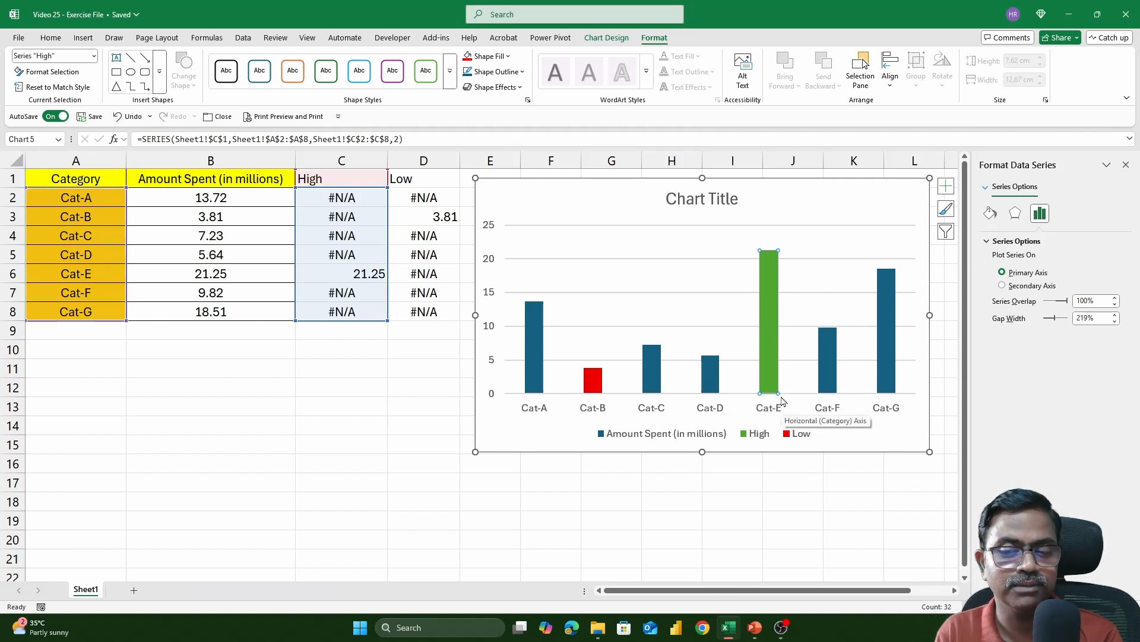
drag(1070, 302, 1061, 302)
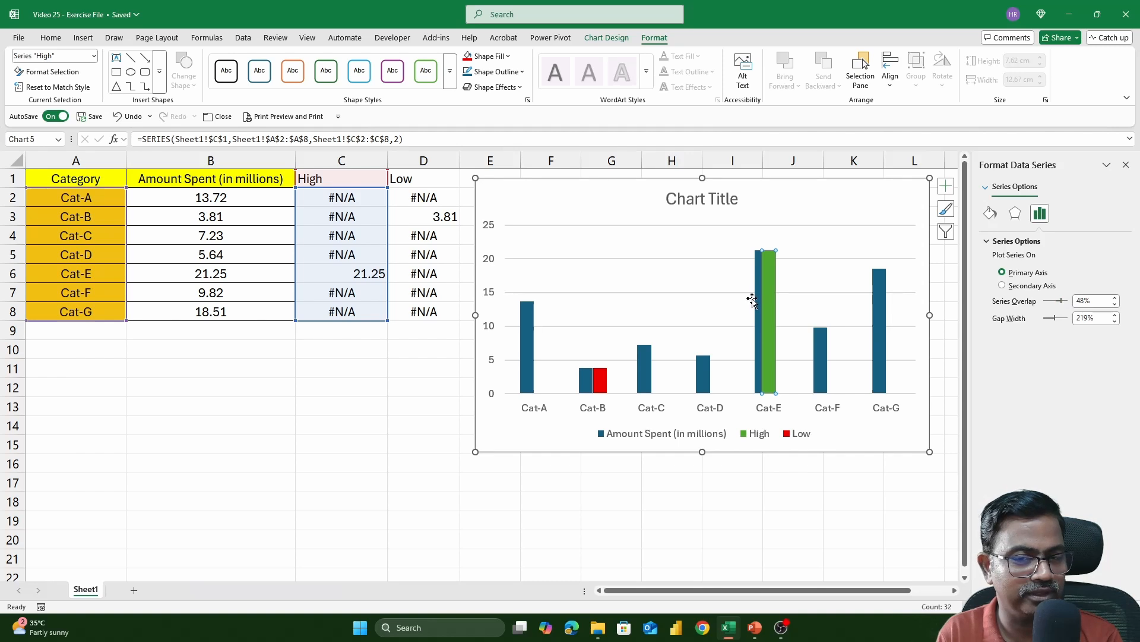
drag(1061, 302, 1068, 302)
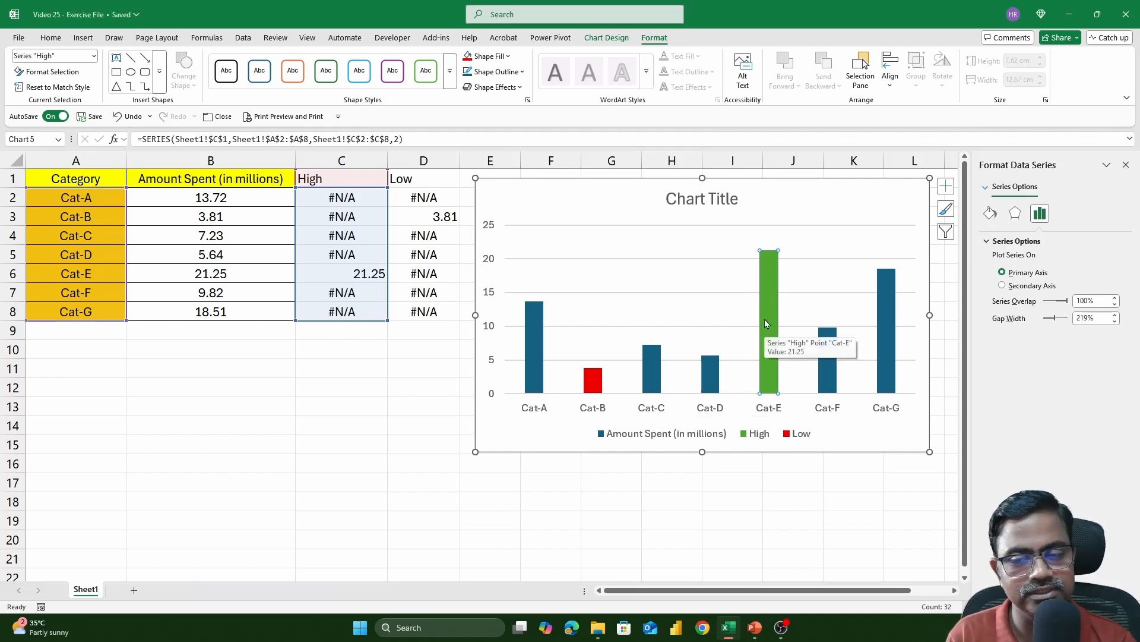
drag(1055, 319, 1048, 323)
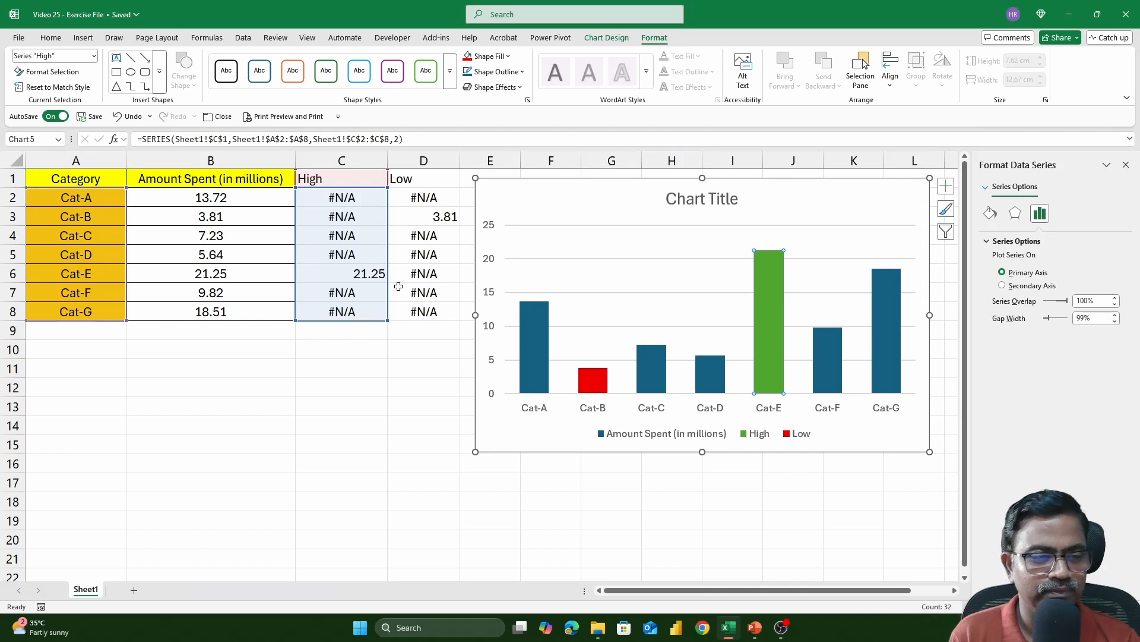
Change the Cat-B amount in B3 to 23.86 to test the automatic highlighting.
click(231, 215)
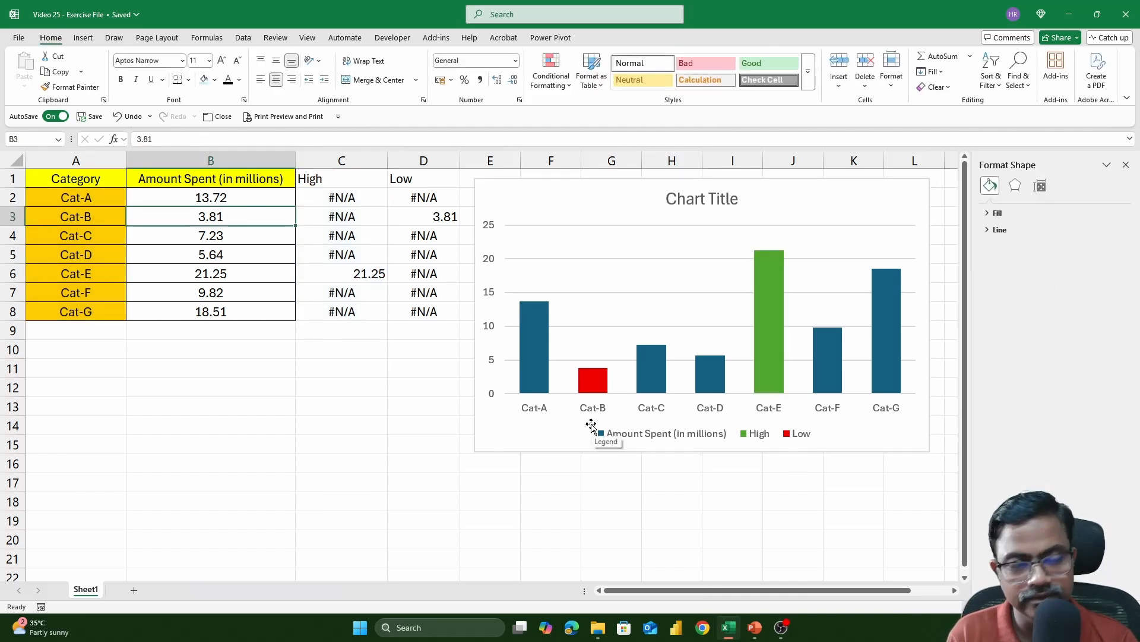
text(23.)
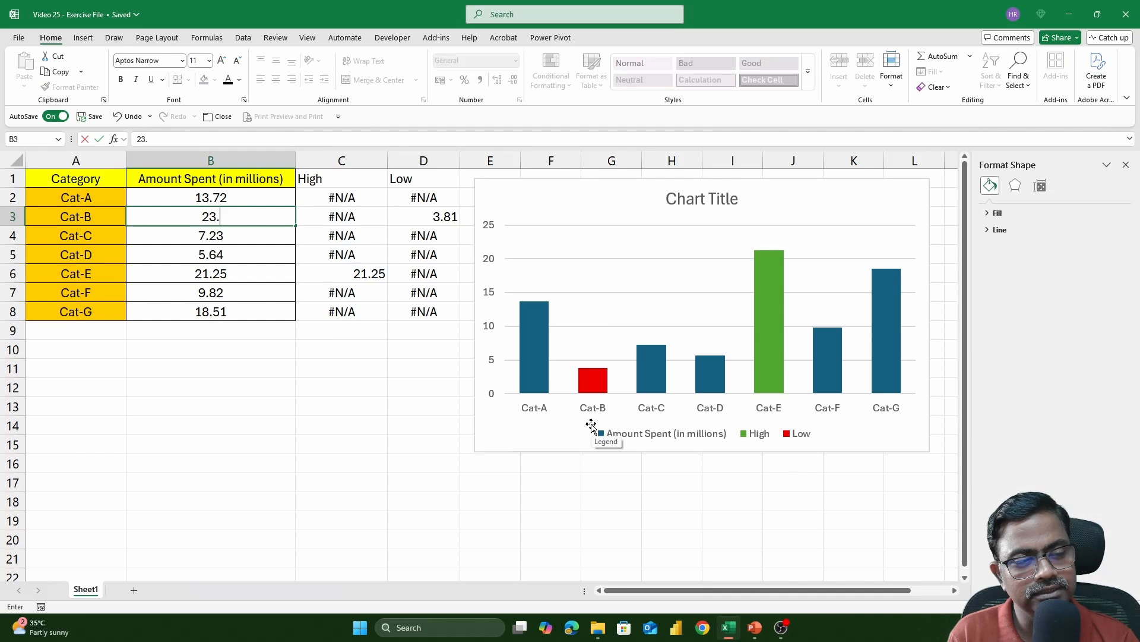
text(86)
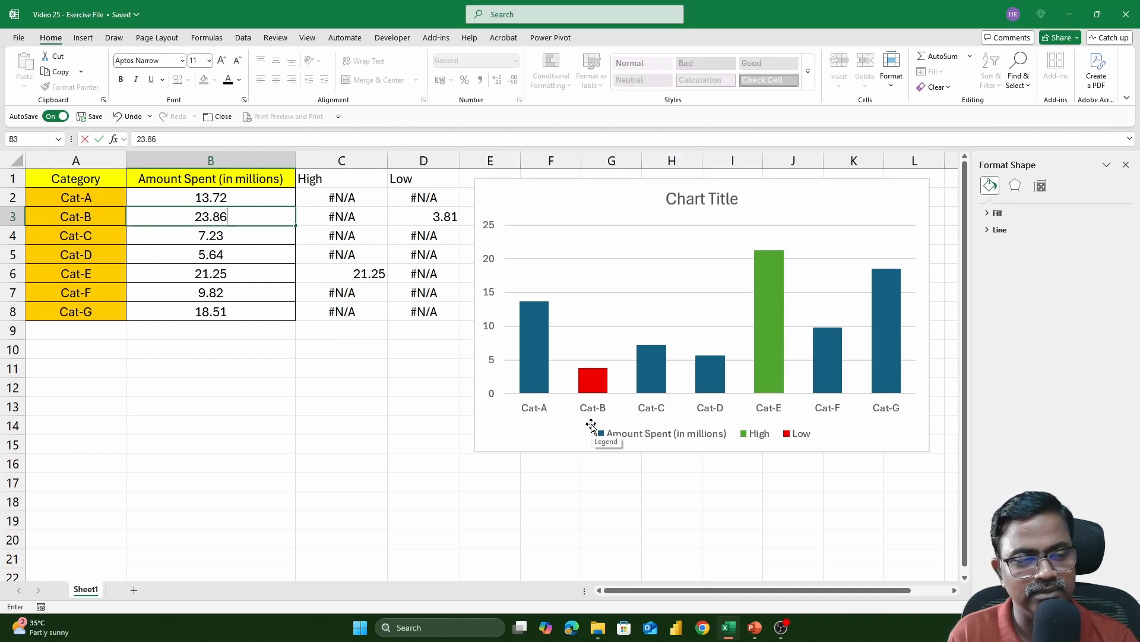
key(Return)
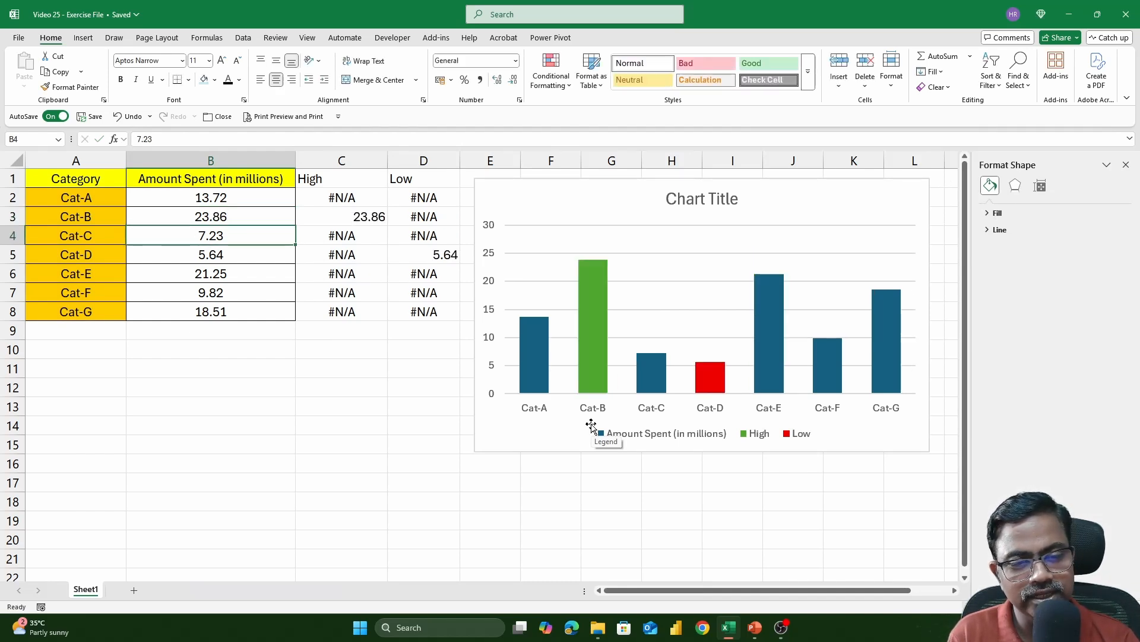